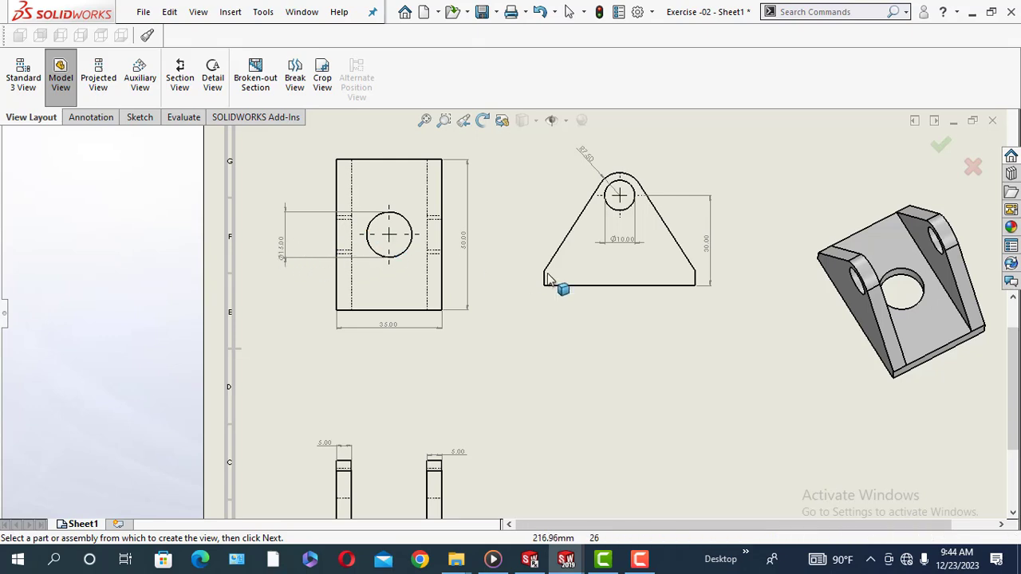
Create a new part document and set its background scene to Plain White
{"action": "scroll", "coordinate": [621, 369], "scroll_direction": "up", "scroll_amount": 2}
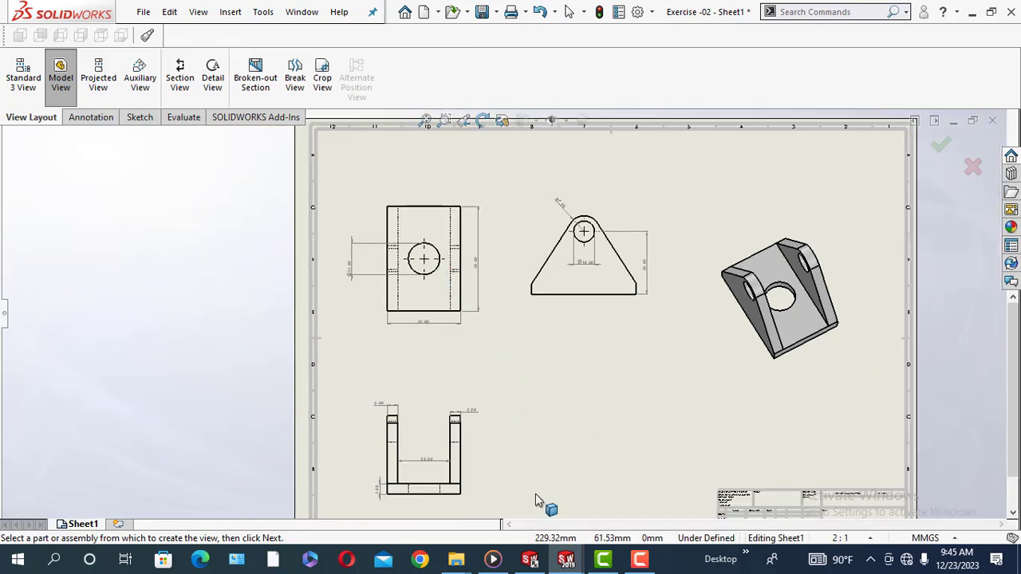
{"action": "left_click", "coordinate": [439, 12]}
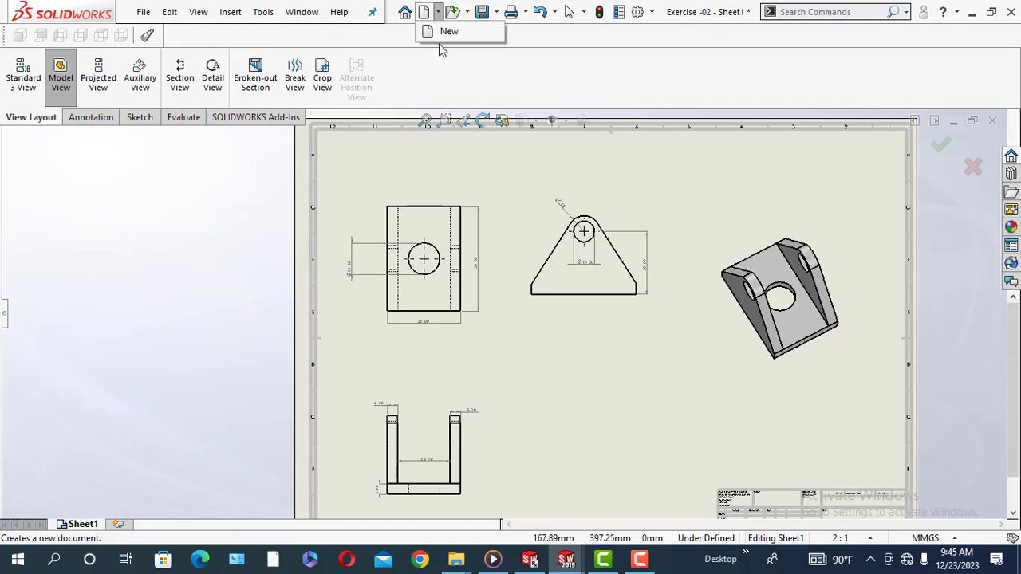
{"action": "left_click", "coordinate": [444, 30]}
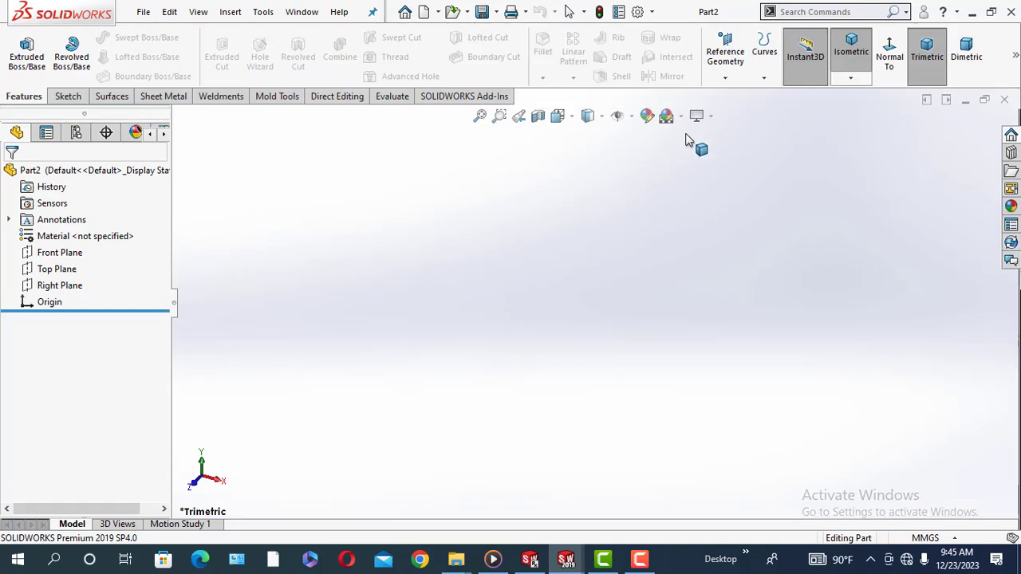
{"action": "left_click", "coordinate": [680, 116]}
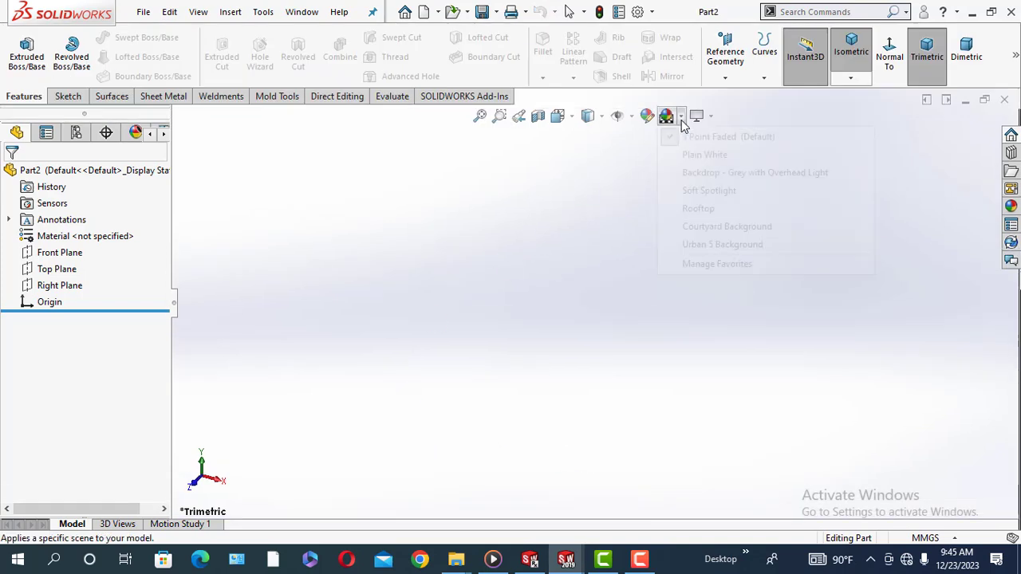
{"action": "left_click", "coordinate": [662, 155]}
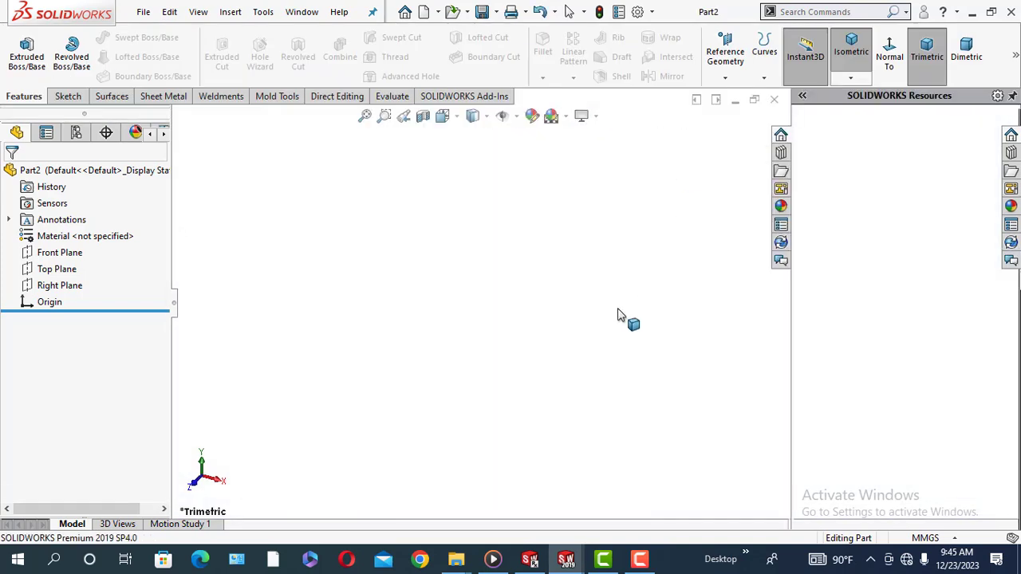
Start a sketch on the Top Plane and draw a center rectangle about 129 mm wide, centred on the origin
{"action": "left_click", "coordinate": [60, 268]}
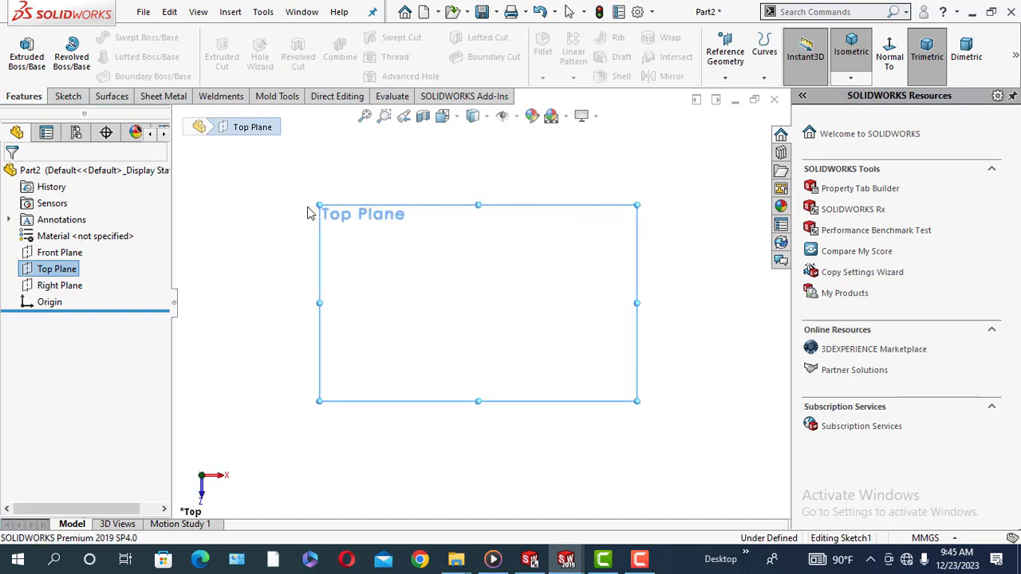
{"action": "scroll", "coordinate": [524, 343], "scroll_direction": "down", "scroll_amount": 3}
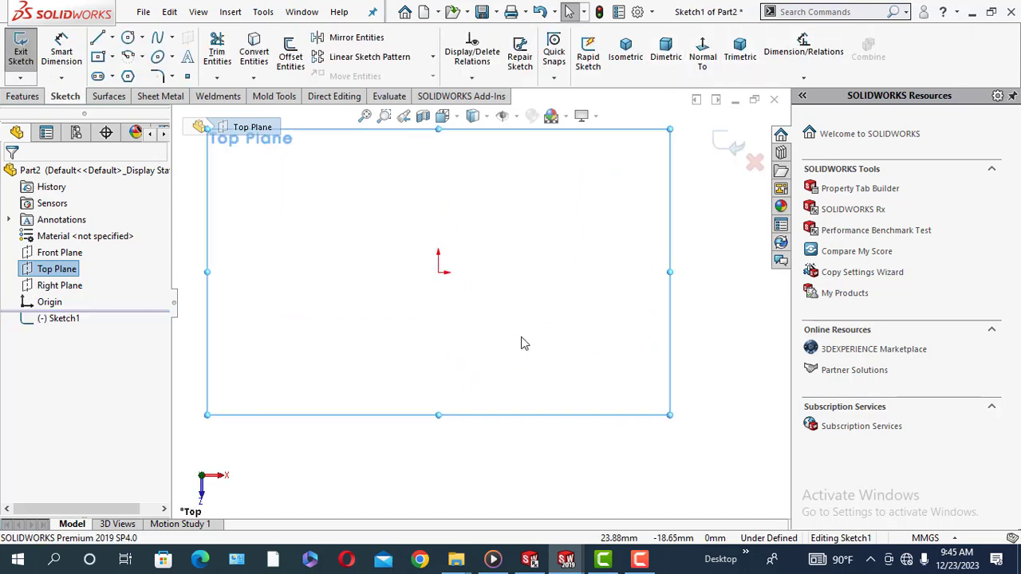
{"action": "left_click", "coordinate": [100, 64]}
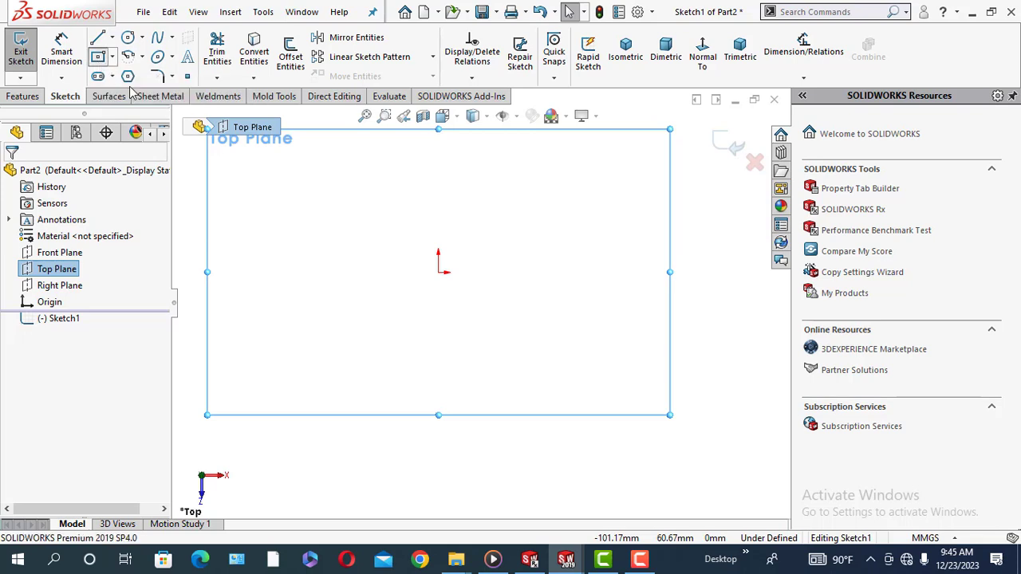
{"action": "left_click", "coordinate": [438, 272]}
{"action": "left_click", "coordinate": [607, 365]}
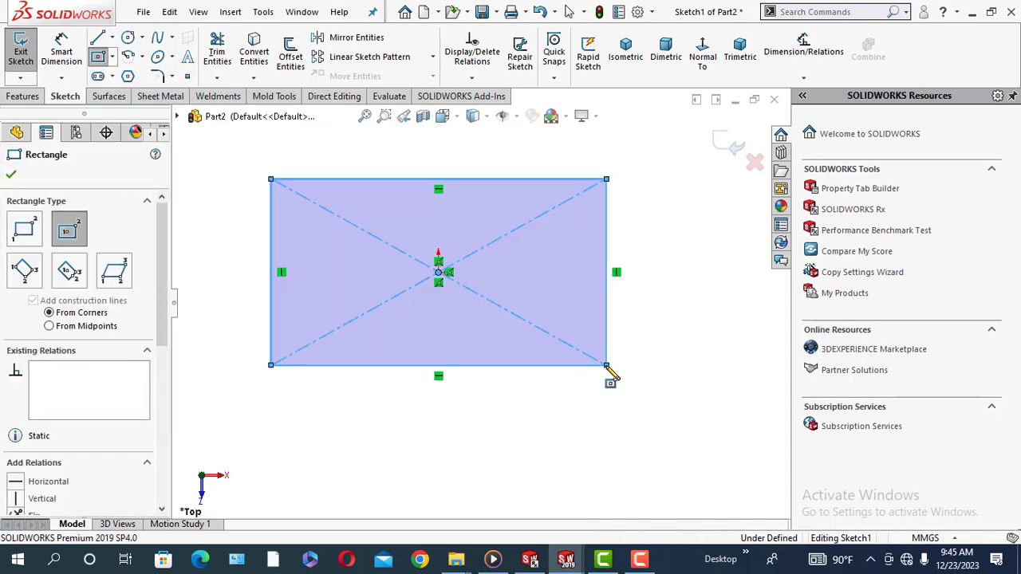
{"action": "right_click", "coordinate": [611, 368]}
{"action": "left_click", "coordinate": [630, 378]}
Dimension the rectangle's horizontal side to 50 mm and its vertical side to 35 mm
{"action": "scroll", "coordinate": [482, 303], "scroll_direction": "up", "scroll_amount": 2}
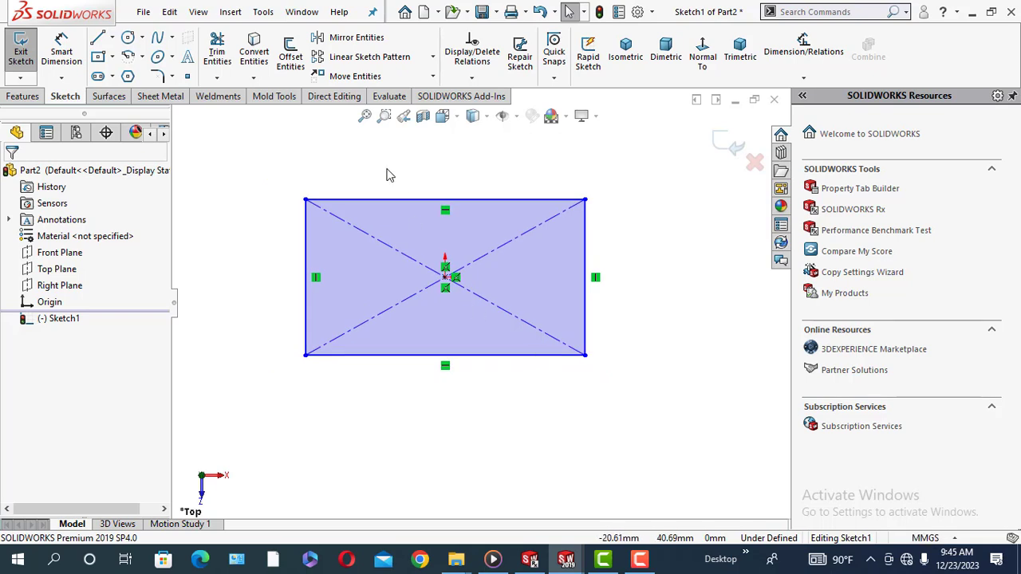
{"action": "left_click", "coordinate": [61, 53]}
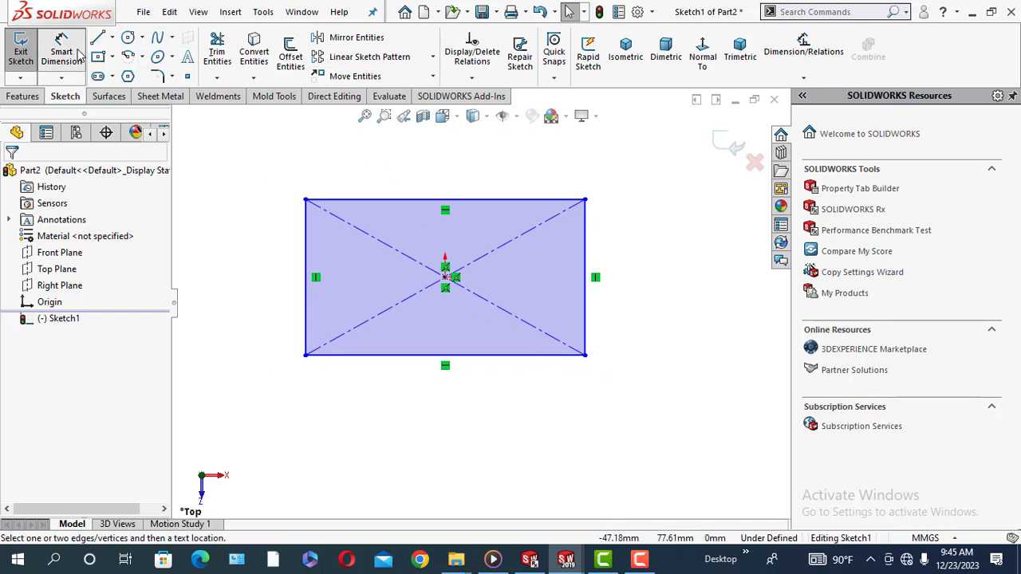
{"action": "left_click", "coordinate": [371, 374]}
{"action": "left_click", "coordinate": [387, 397]}
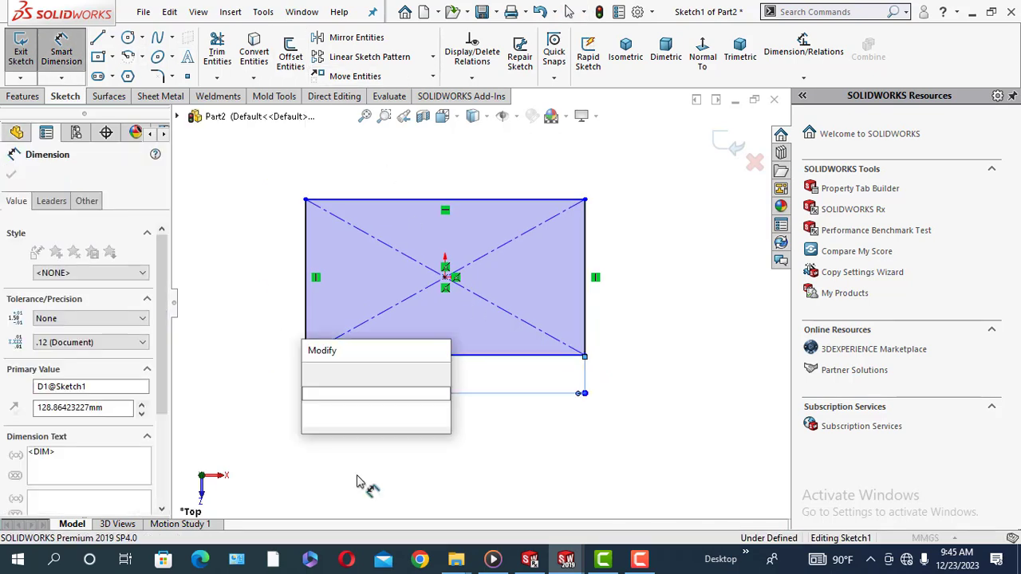
{"action": "type", "text": "50"}
{"action": "key", "text": "Return"}
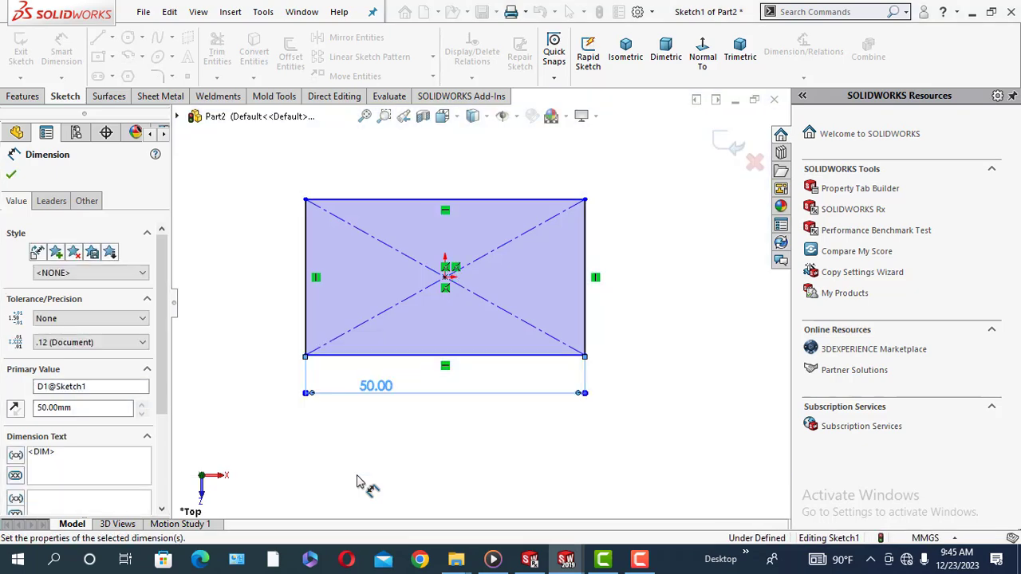
{"action": "left_click", "coordinate": [307, 313]}
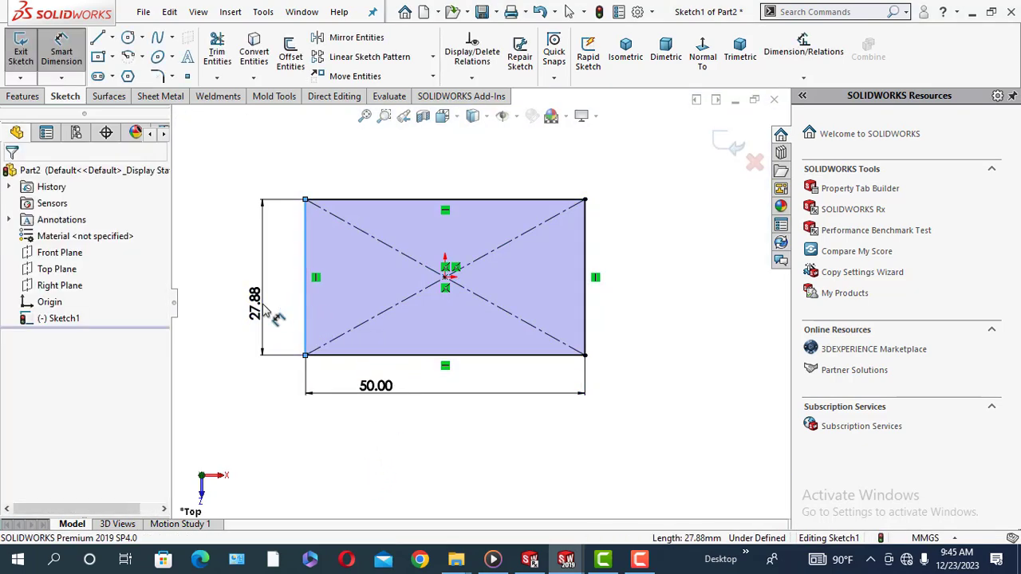
{"action": "left_click", "coordinate": [267, 312]}
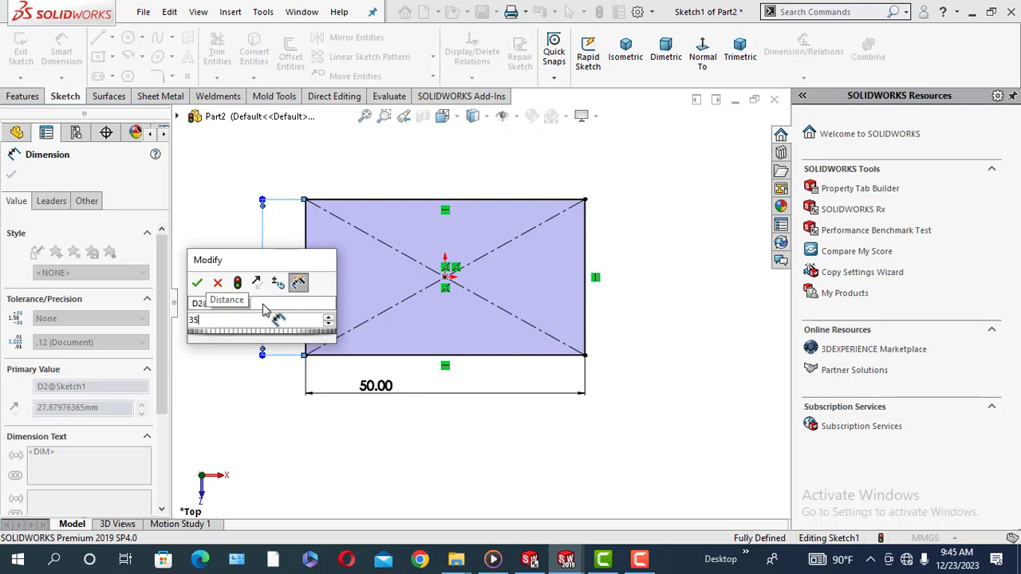
{"action": "key", "text": "Return"}
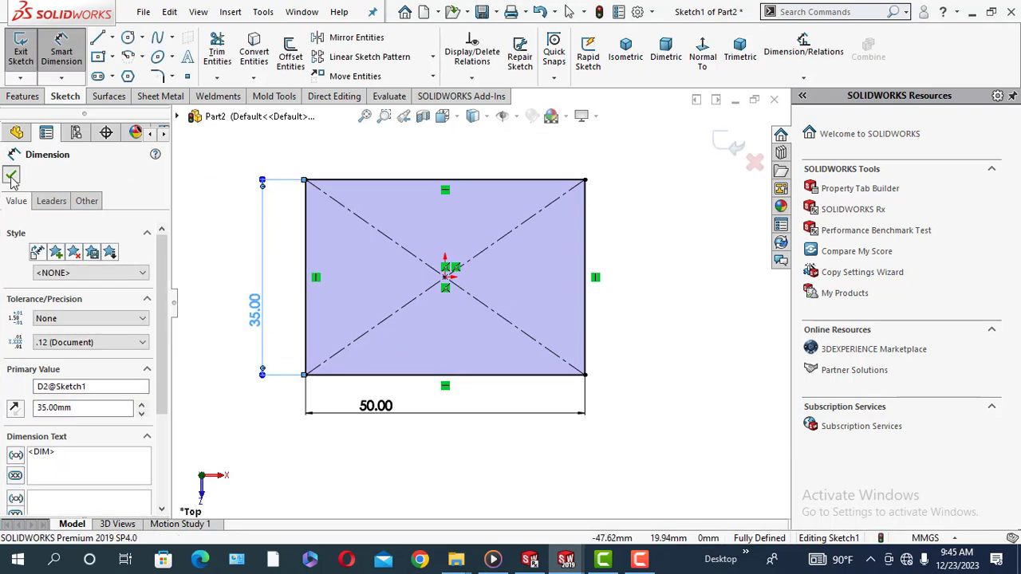
{"action": "left_click", "coordinate": [11, 175]}
Draw a circle about 16.7 mm in diameter centred on the origin, inside the rectangle
{"action": "left_click", "coordinate": [127, 38]}
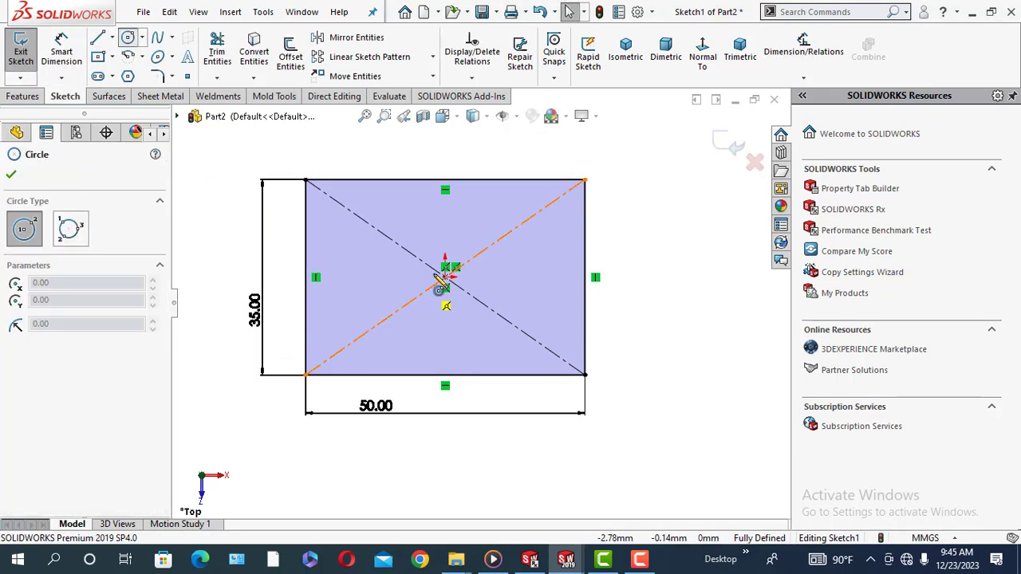
{"action": "left_click", "coordinate": [445, 276]}
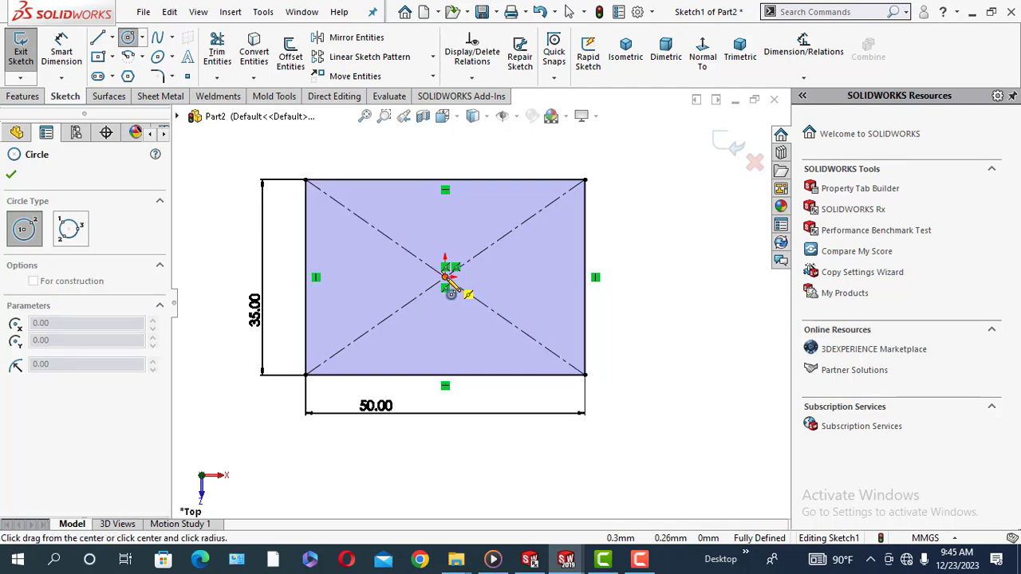
{"action": "left_click", "coordinate": [490, 303]}
{"action": "right_click", "coordinate": [493, 307]}
{"action": "left_click", "coordinate": [511, 305]}
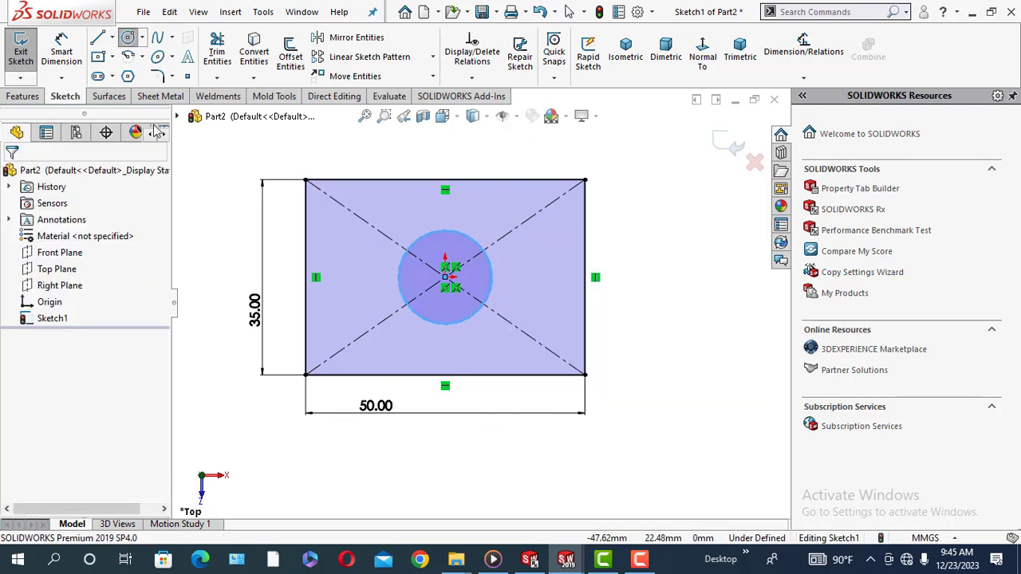
Dimension the central circle's diameter to 15 mm
{"action": "left_click", "coordinate": [403, 287]}
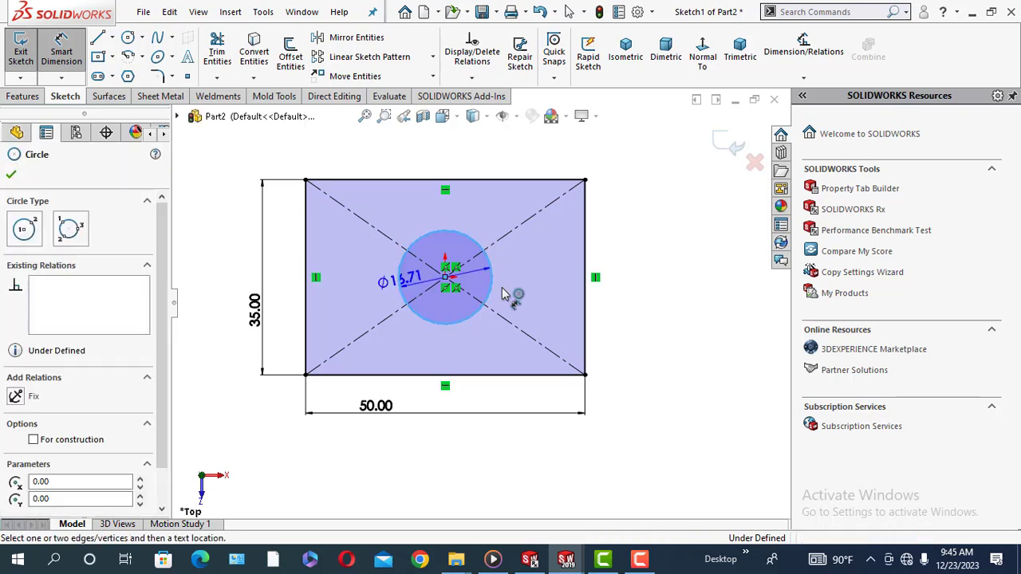
{"action": "left_click", "coordinate": [653, 295]}
{"action": "type", "text": "1"}
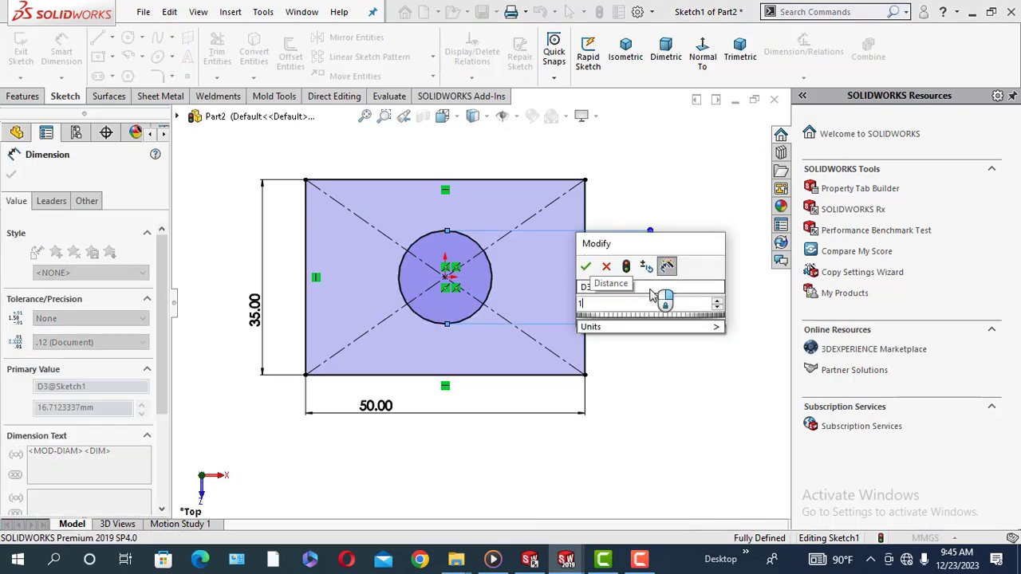
{"action": "type", "text": "5"}
{"action": "key", "text": "Return"}
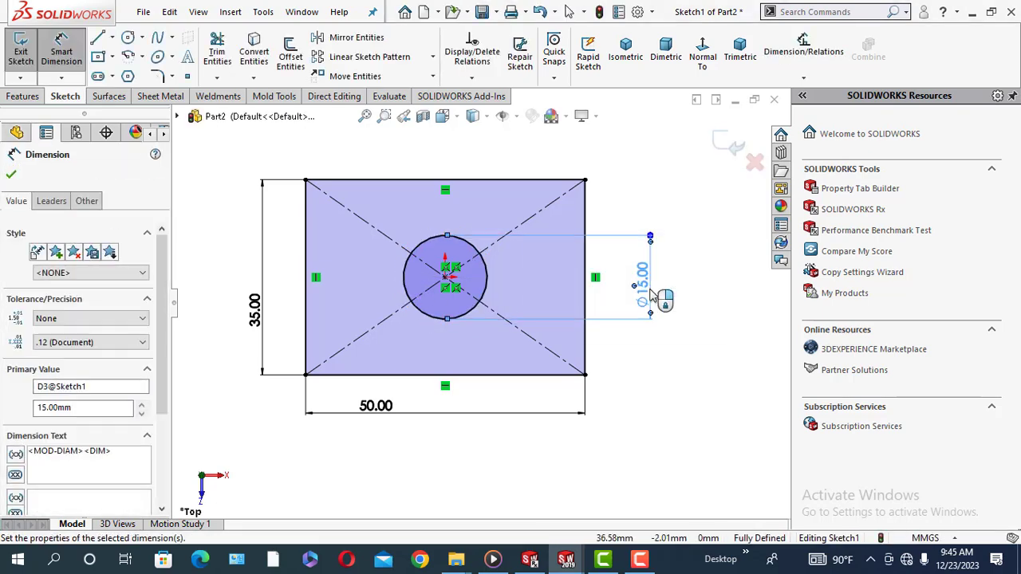
{"action": "left_click", "coordinate": [10, 177]}
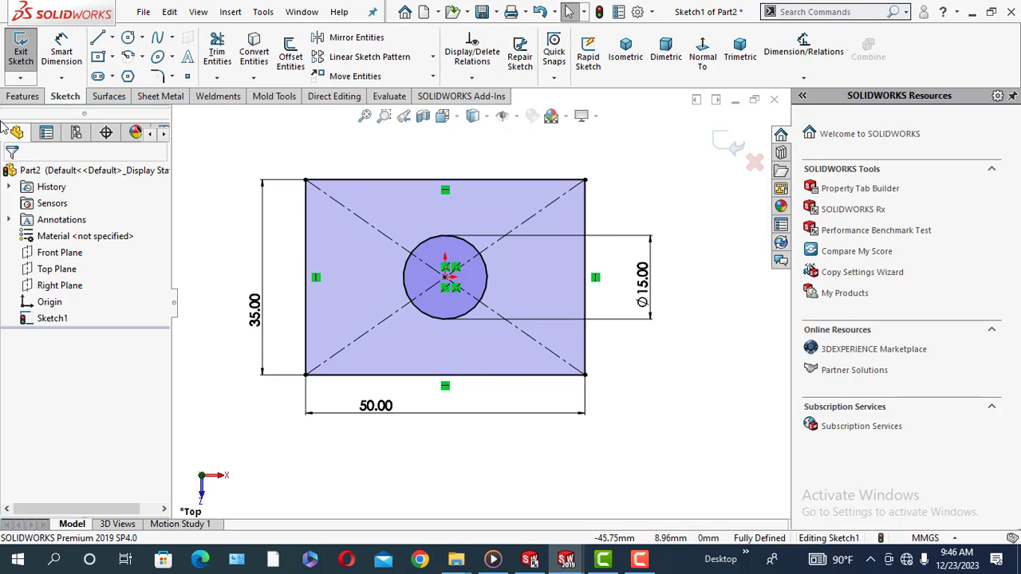
Extrude the rectangle with its central hole as a blind boss 5 mm deep
{"action": "left_click", "coordinate": [21, 95]}
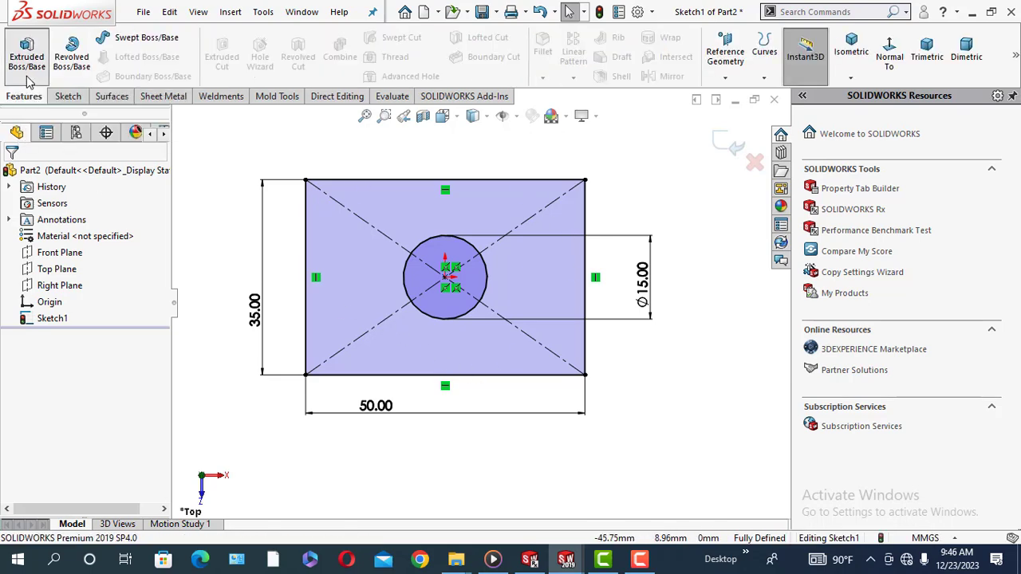
{"action": "left_click", "coordinate": [36, 68]}
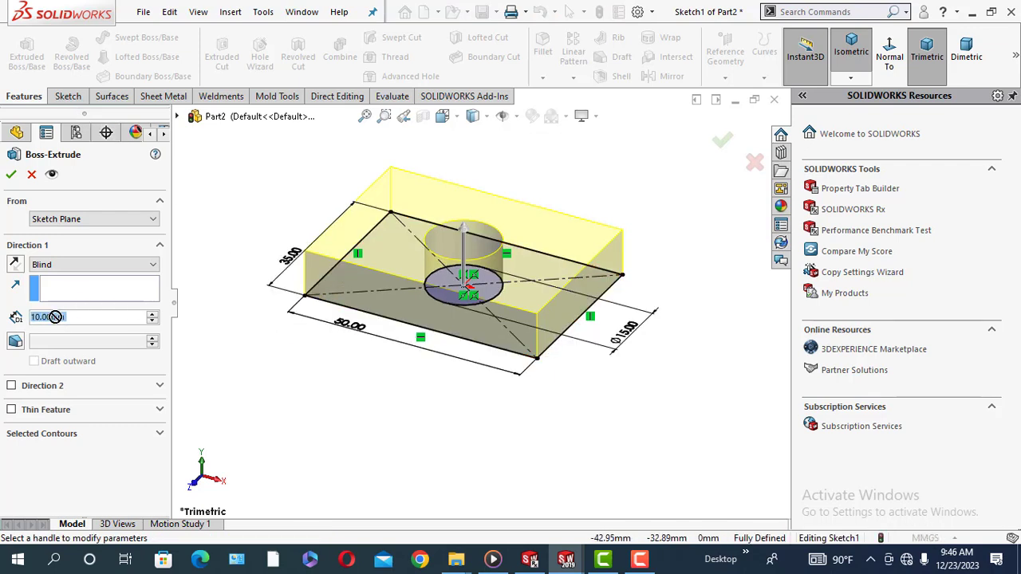
{"action": "type", "text": "5"}
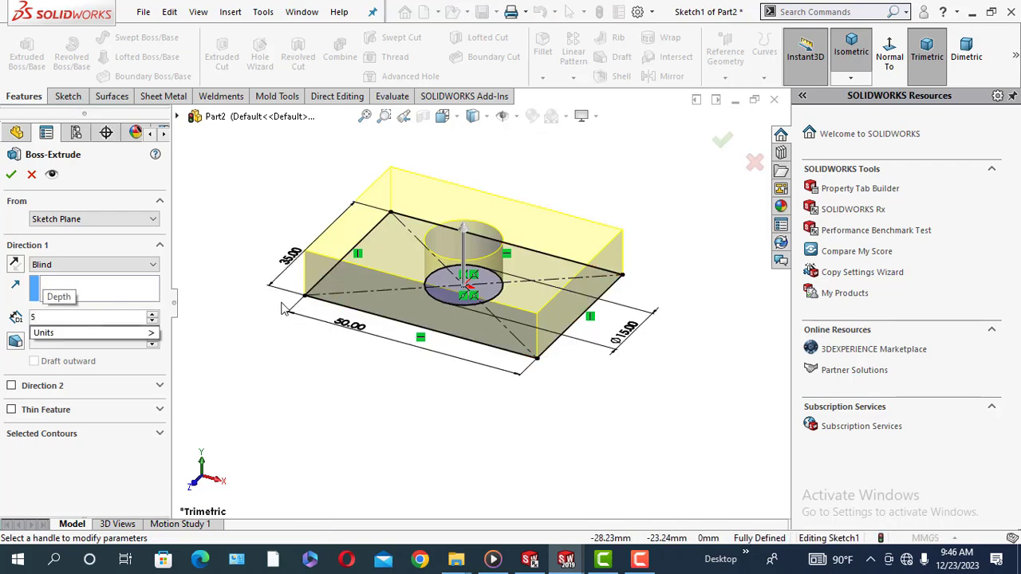
{"action": "key", "text": "Return"}
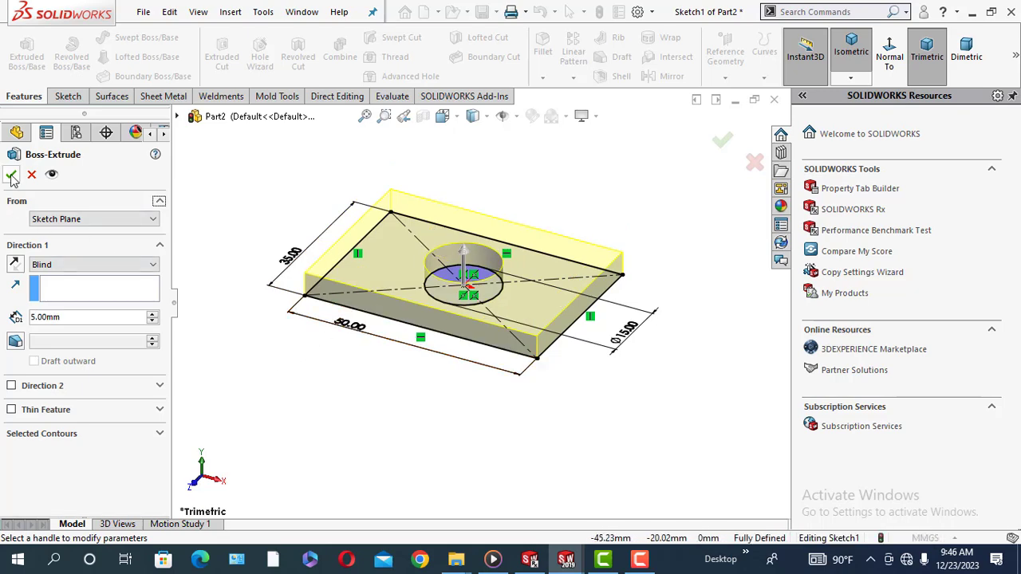
{"action": "left_click", "coordinate": [11, 177]}
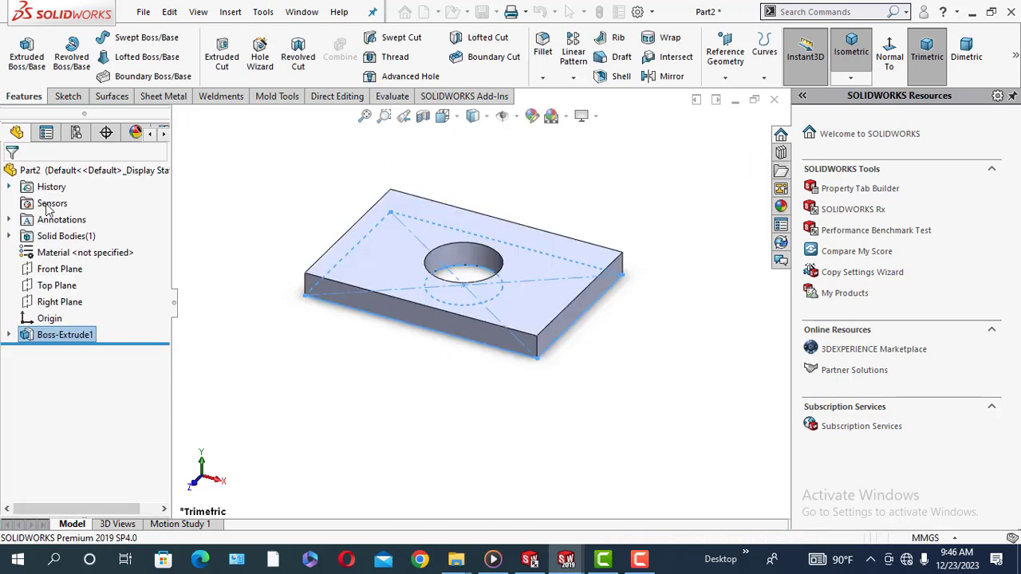
Switch to the Exercise -02 drawing and examine the upright walls' thickness, spacing and triangular profile dimensions
{"action": "middle_click_drag", "start_coordinate": [303, 405], "coordinate": [323, 463]}
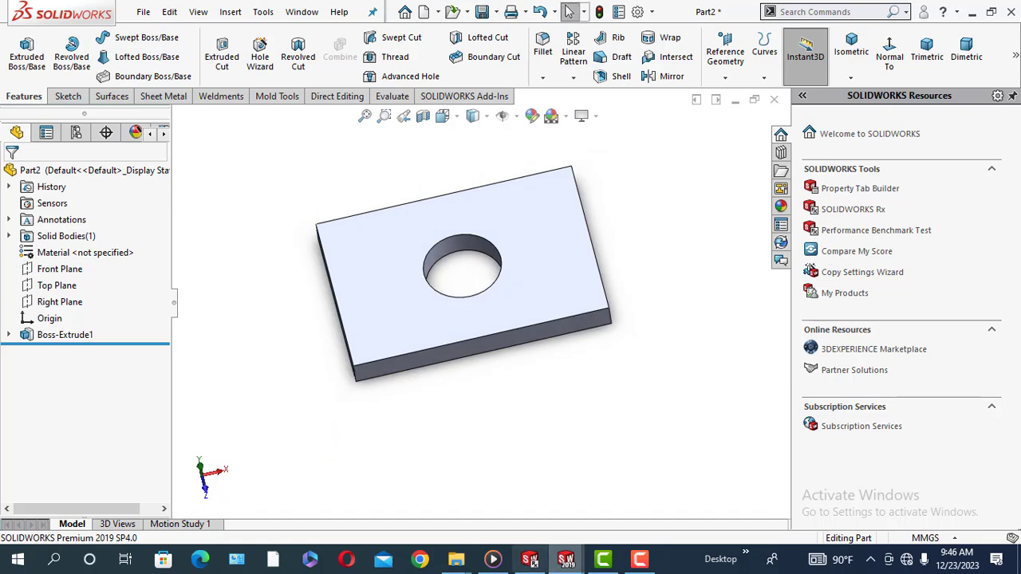
{"action": "mouse_move", "coordinate": [570, 562]}
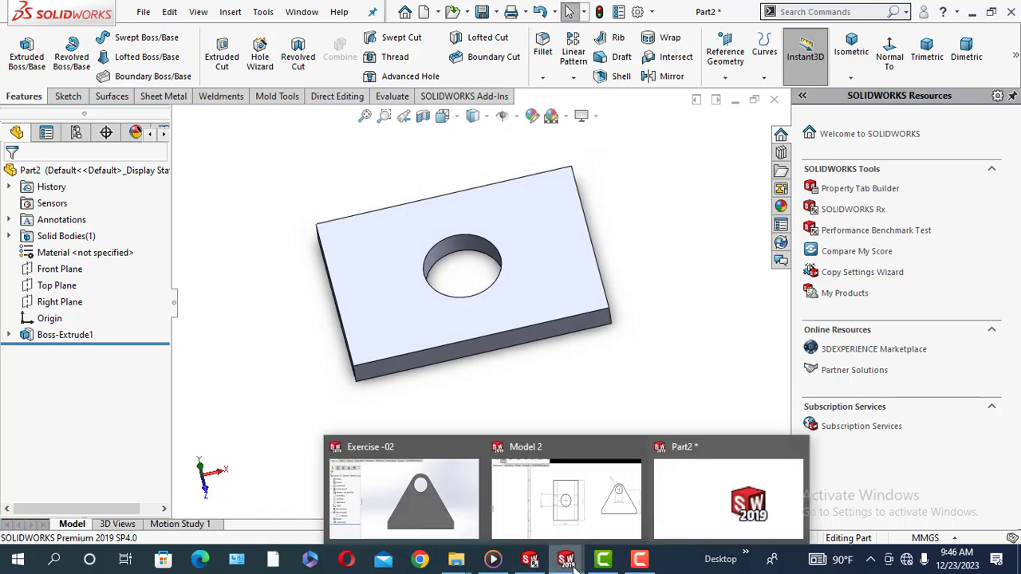
{"action": "left_click", "coordinate": [611, 497]}
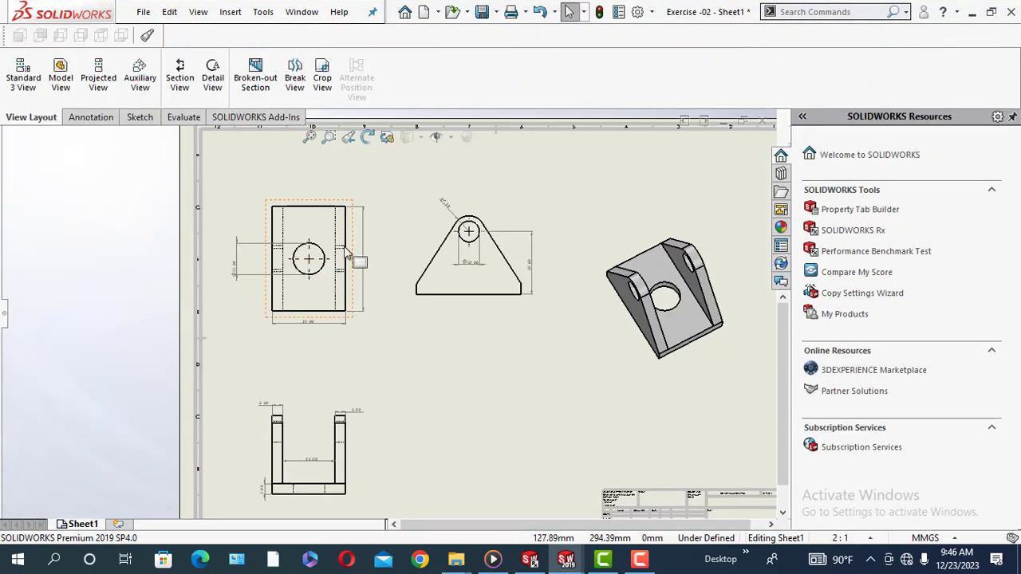
{"action": "scroll", "coordinate": [304, 495], "scroll_direction": "down", "scroll_amount": 5}
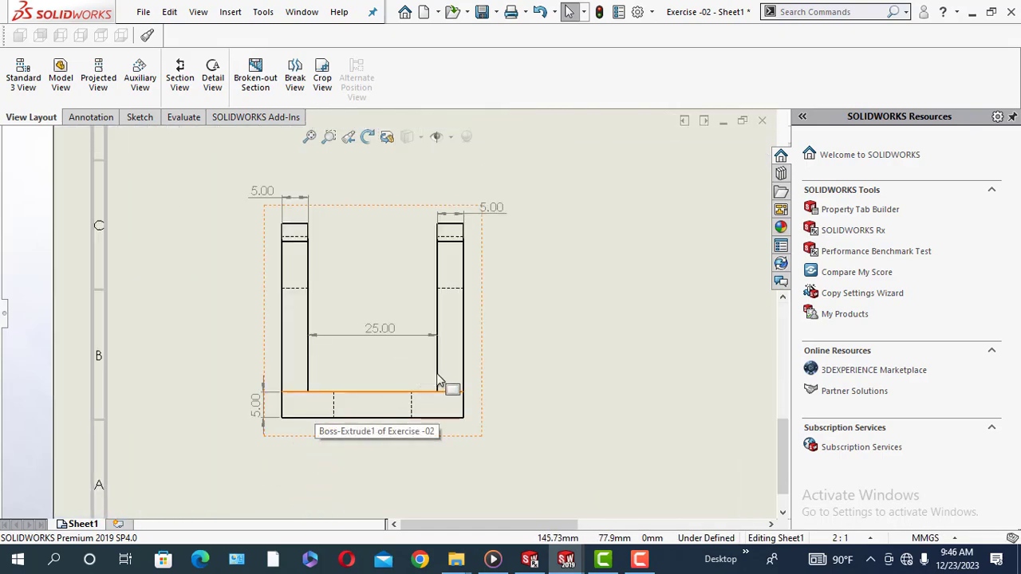
{"action": "scroll", "coordinate": [482, 366], "scroll_direction": "up", "scroll_amount": 5}
{"action": "scroll", "coordinate": [511, 256], "scroll_direction": "down", "scroll_amount": 6}
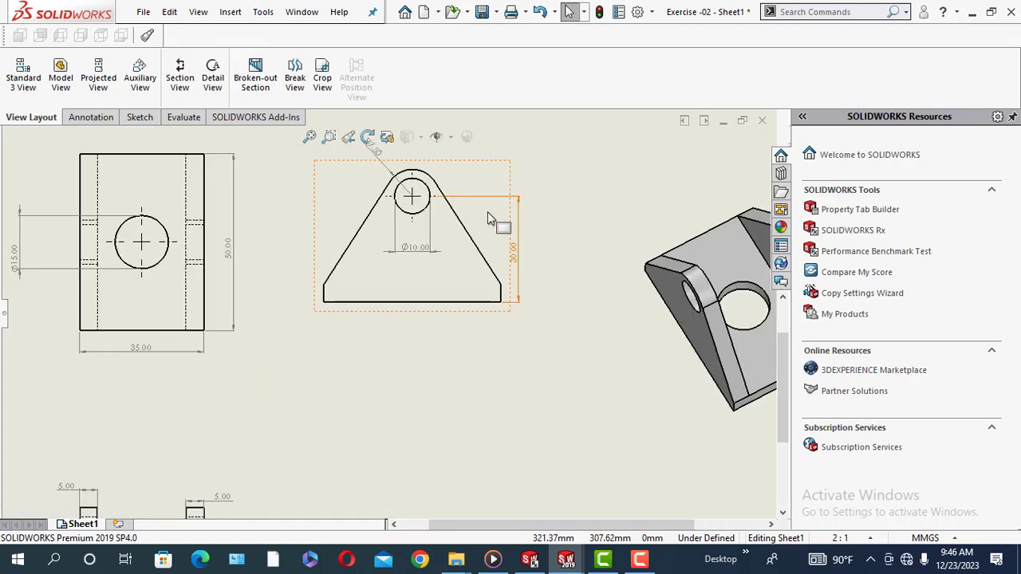
{"action": "scroll", "coordinate": [451, 296], "scroll_direction": "up", "scroll_amount": 3}
{"action": "scroll", "coordinate": [459, 435], "scroll_direction": "up", "scroll_amount": 2}
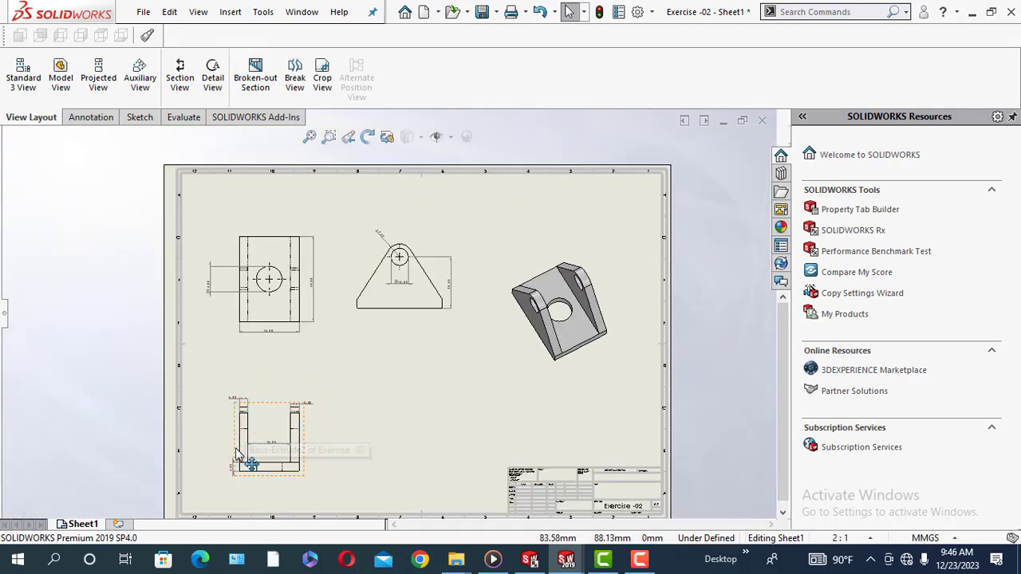
{"action": "scroll", "coordinate": [415, 311], "scroll_direction": "down", "scroll_amount": 5}
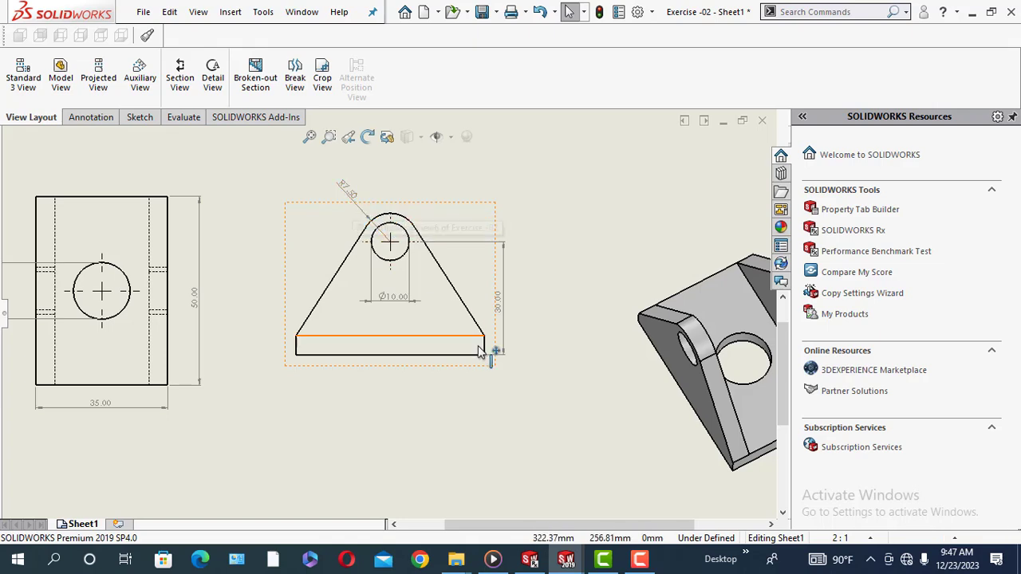
Switch back to the new part and start a sketch on the plate's long narrow side face, viewed face-on
{"action": "scroll", "coordinate": [479, 348], "scroll_direction": "up", "scroll_amount": 1}
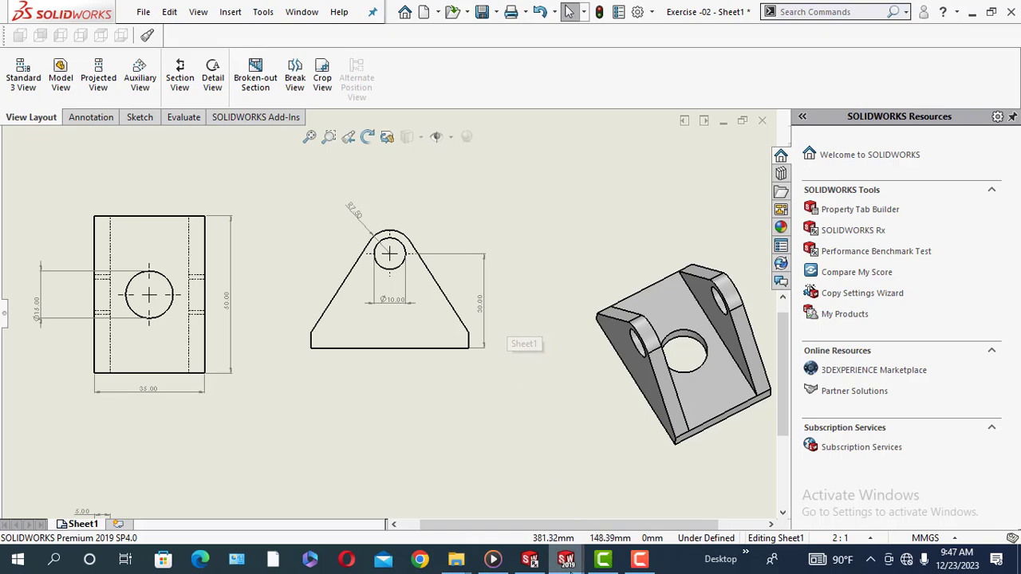
{"action": "mouse_move", "coordinate": [566, 559]}
{"action": "left_click", "coordinate": [688, 522]}
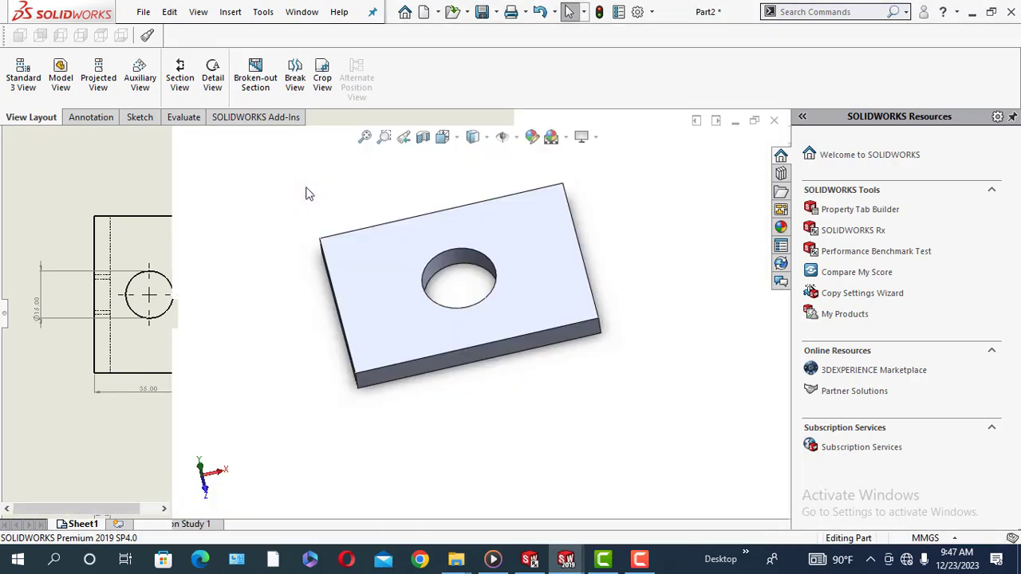
{"action": "middle_click_drag", "start_coordinate": [438, 414], "coordinate": [426, 350]}
{"action": "left_click", "coordinate": [425, 332]}
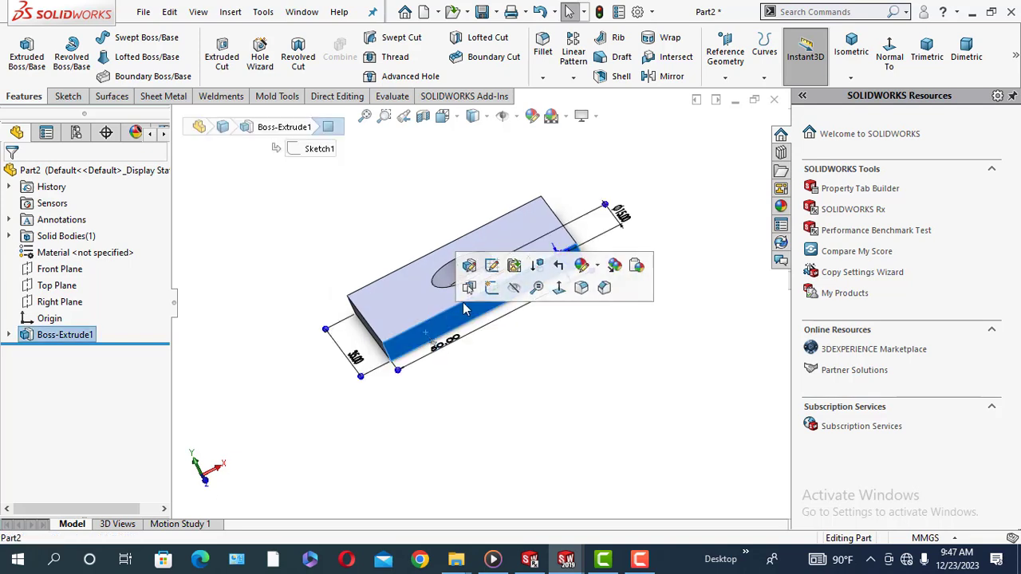
{"action": "left_click", "coordinate": [519, 270]}
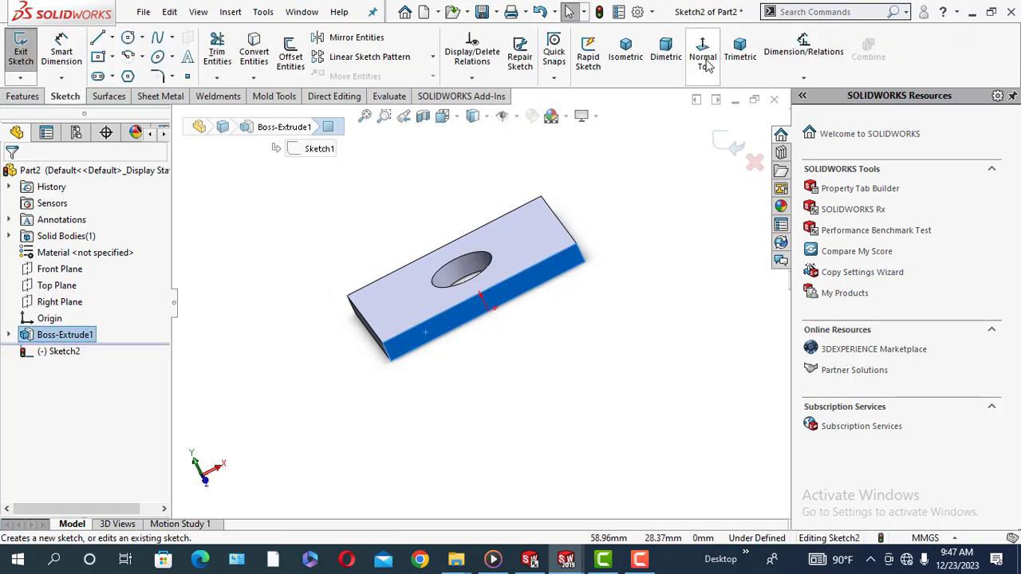
{"action": "left_click", "coordinate": [703, 55]}
{"action": "scroll", "coordinate": [507, 351], "scroll_direction": "up", "scroll_amount": 4}
{"action": "scroll", "coordinate": [517, 260], "scroll_direction": "down", "scroll_amount": 4}
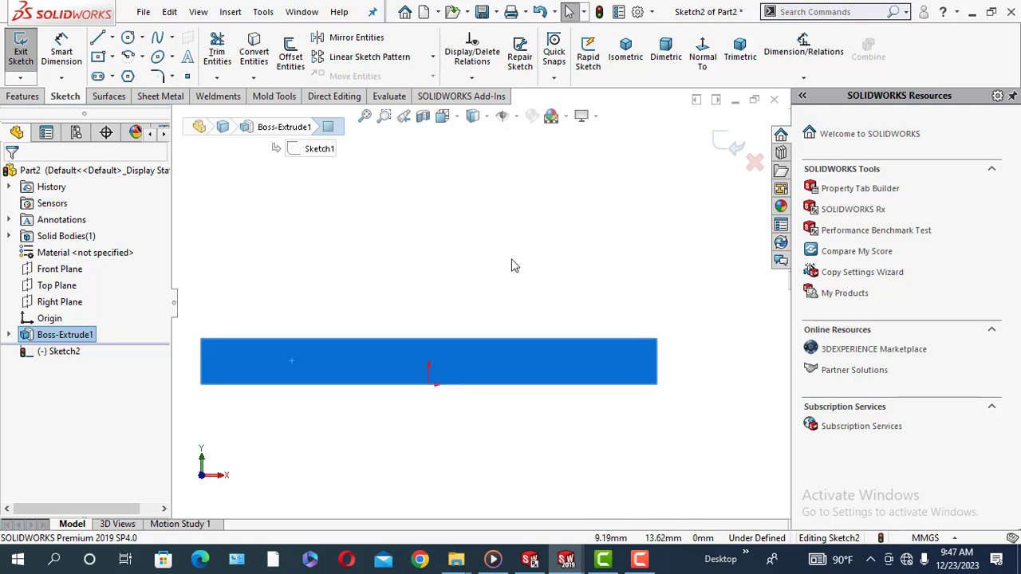
Draw a vertical construction centerline about 28.9 mm long upward from the origin
{"action": "left_click", "coordinate": [113, 38]}
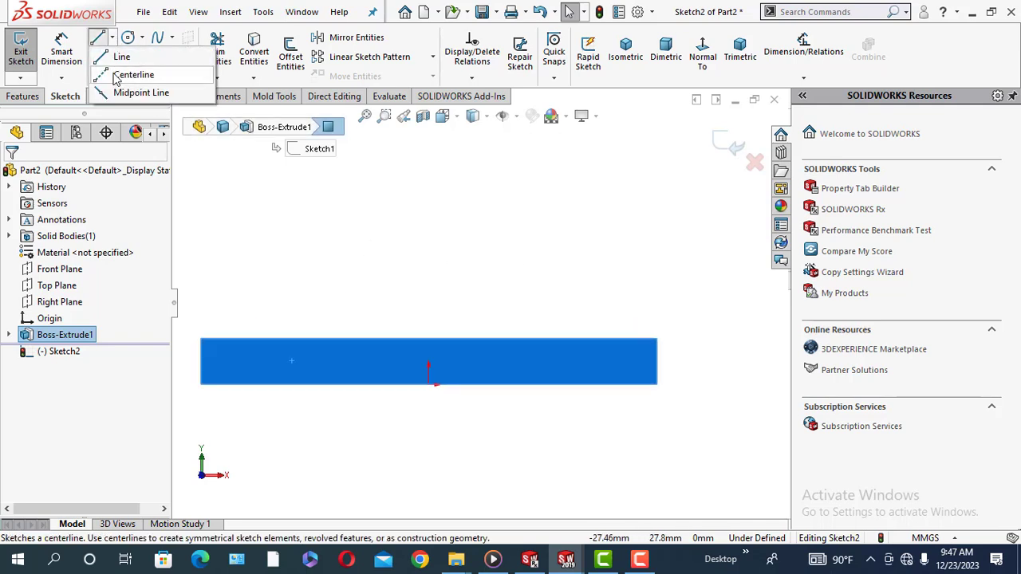
{"action": "left_click", "coordinate": [120, 75]}
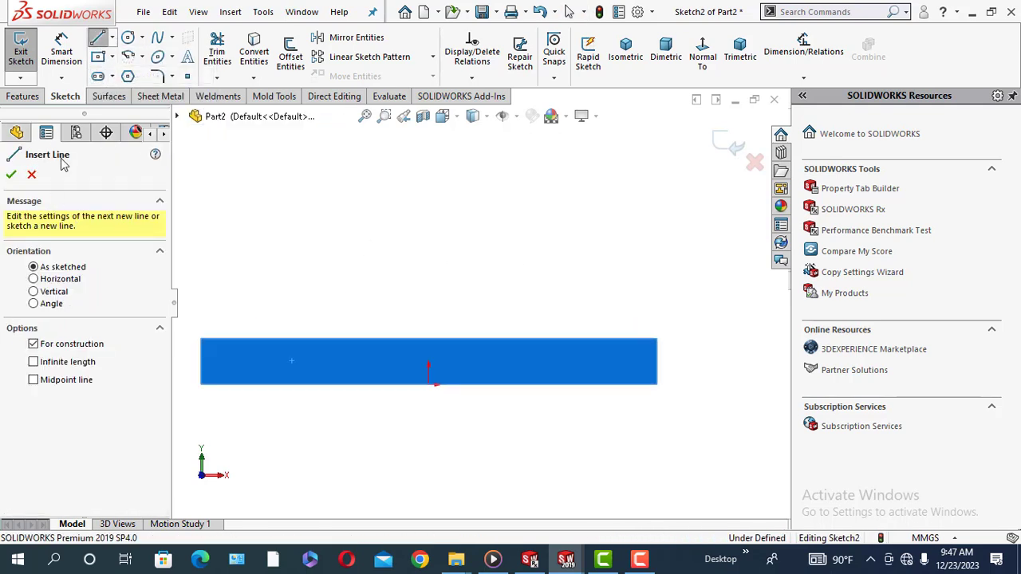
{"action": "left_click", "coordinate": [429, 386]}
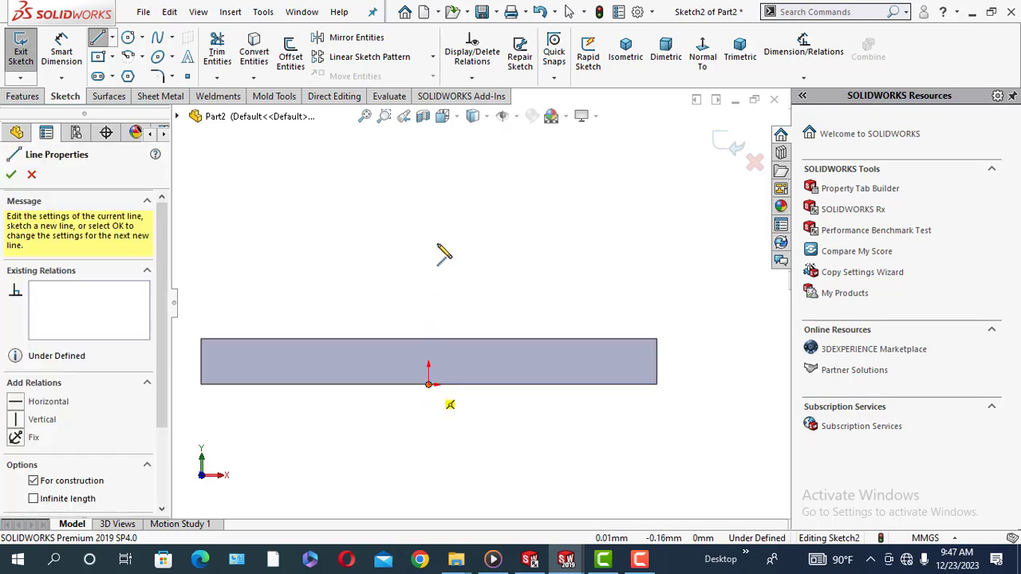
{"action": "scroll", "coordinate": [435, 172], "scroll_direction": "up", "scroll_amount": 3}
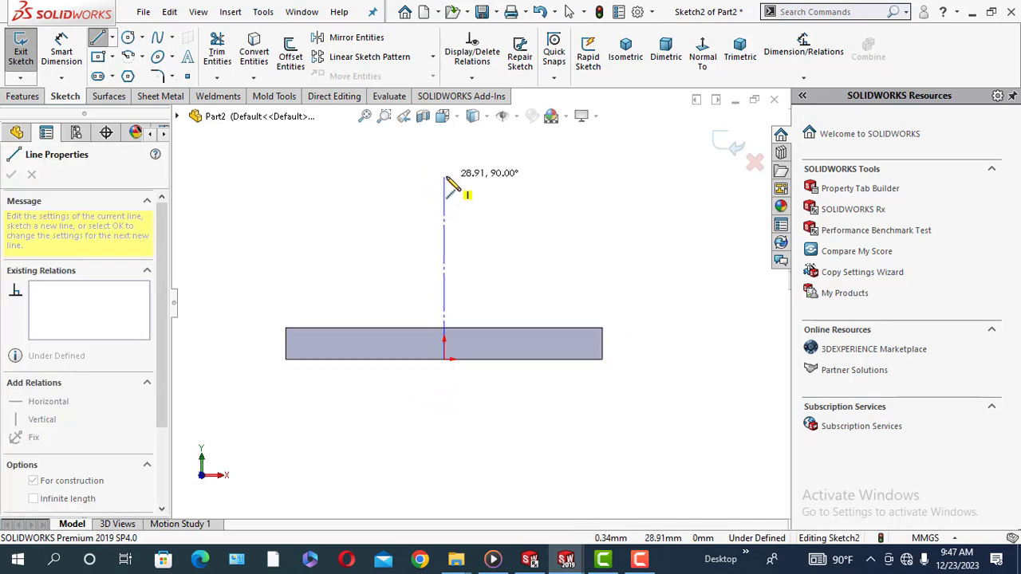
{"action": "left_click", "coordinate": [446, 176]}
{"action": "right_click", "coordinate": [448, 180]}
{"action": "left_click", "coordinate": [485, 186]}
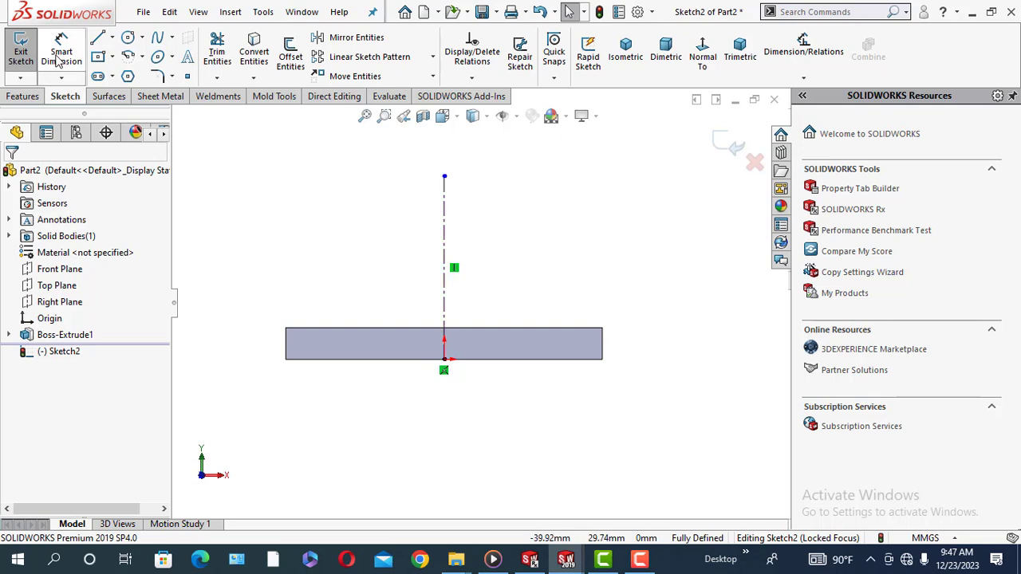
Dimension the vertical centerline's length to 30 mm and place the dimension clear of the plate's end
{"action": "left_click", "coordinate": [58, 57]}
{"action": "left_click", "coordinate": [445, 282]}
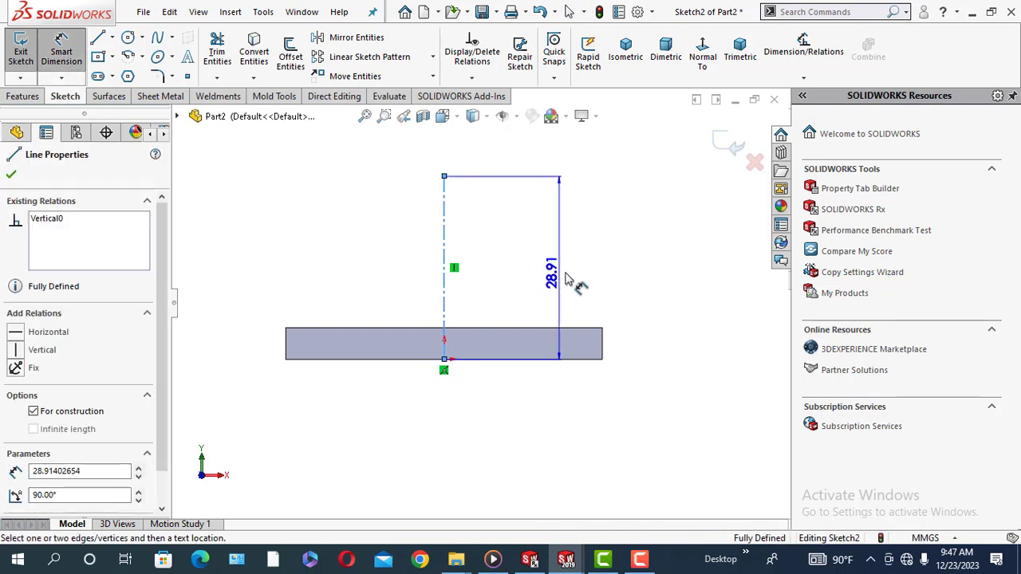
{"action": "left_click", "coordinate": [590, 279]}
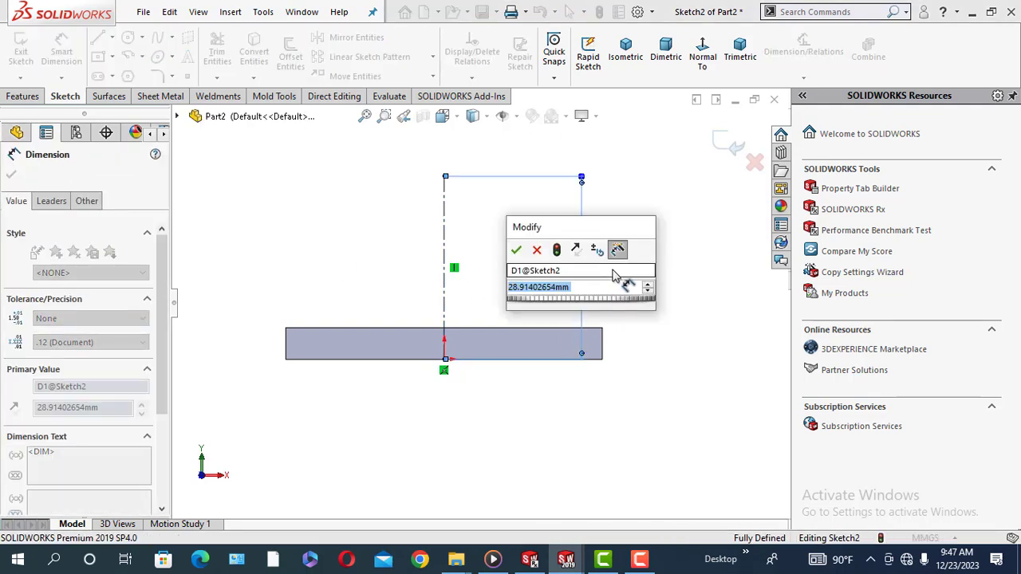
{"action": "type", "text": "30"}
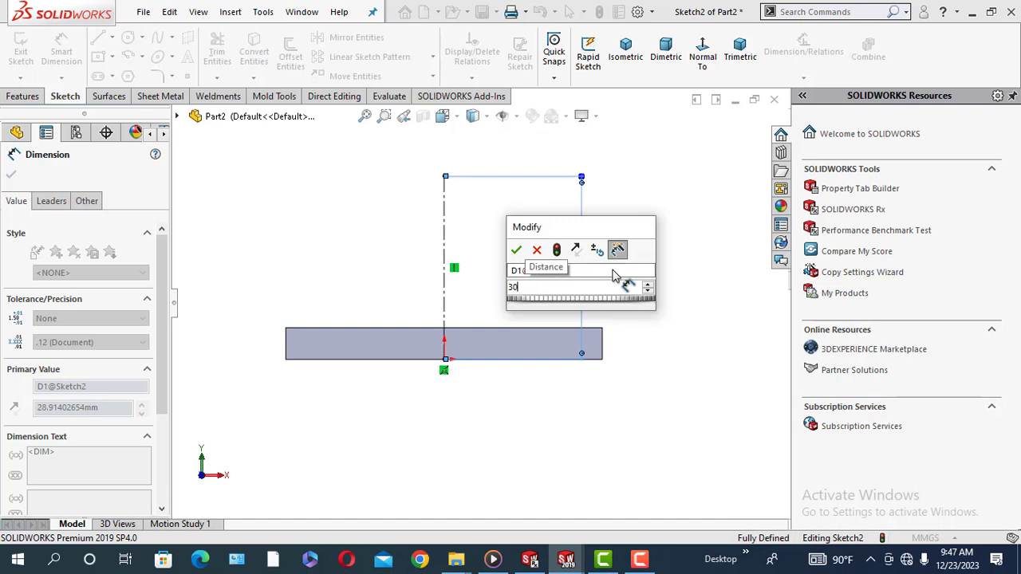
{"action": "key", "text": "Return"}
{"action": "left_click_drag", "start_coordinate": [582, 233], "coordinate": [644, 231]}
{"action": "left_click", "coordinate": [11, 174]}
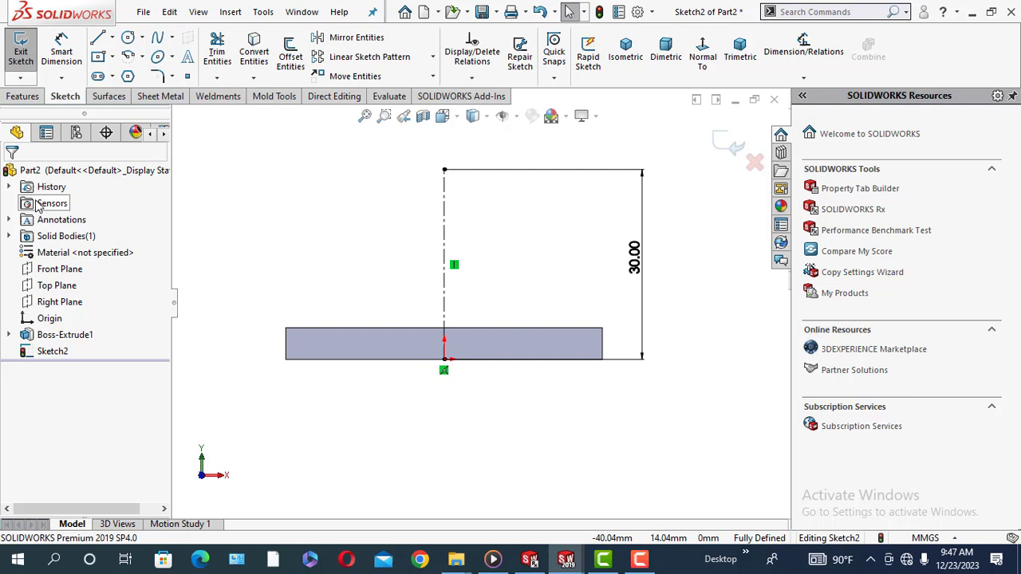
Draw two concentric circles about 19.7 mm and 10.8 mm in diameter, centred on the centerline's upper endpoint
{"action": "left_click", "coordinate": [127, 38]}
{"action": "left_click", "coordinate": [445, 171]}
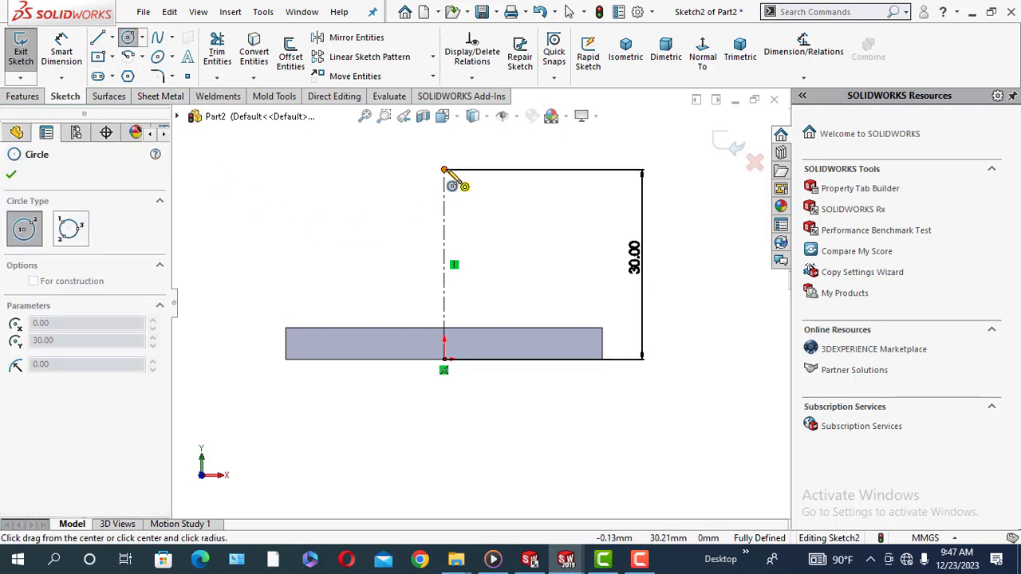
{"action": "left_click", "coordinate": [503, 196]}
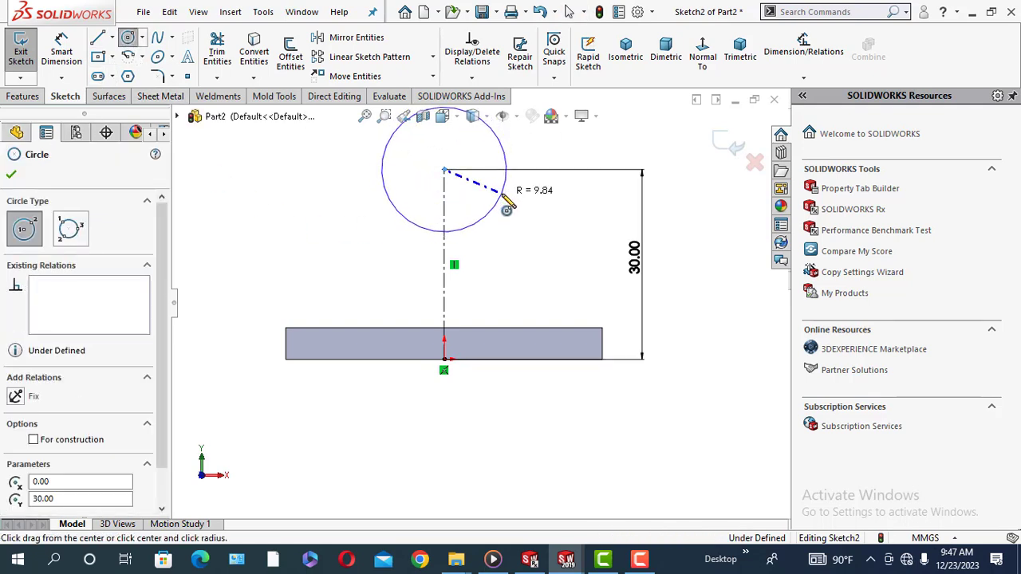
{"action": "left_click", "coordinate": [445, 170]}
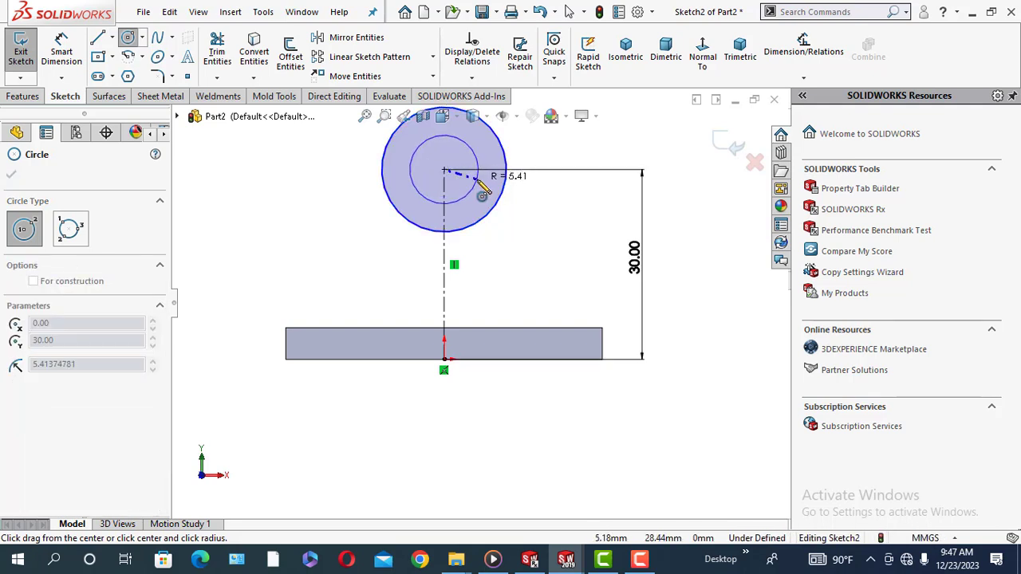
{"action": "left_click", "coordinate": [474, 185]}
{"action": "right_click", "coordinate": [484, 190]}
{"action": "left_click", "coordinate": [489, 190]}
Dimension the outer circle's diameter to 15 mm
{"action": "scroll", "coordinate": [494, 201], "scroll_direction": "up", "scroll_amount": 2}
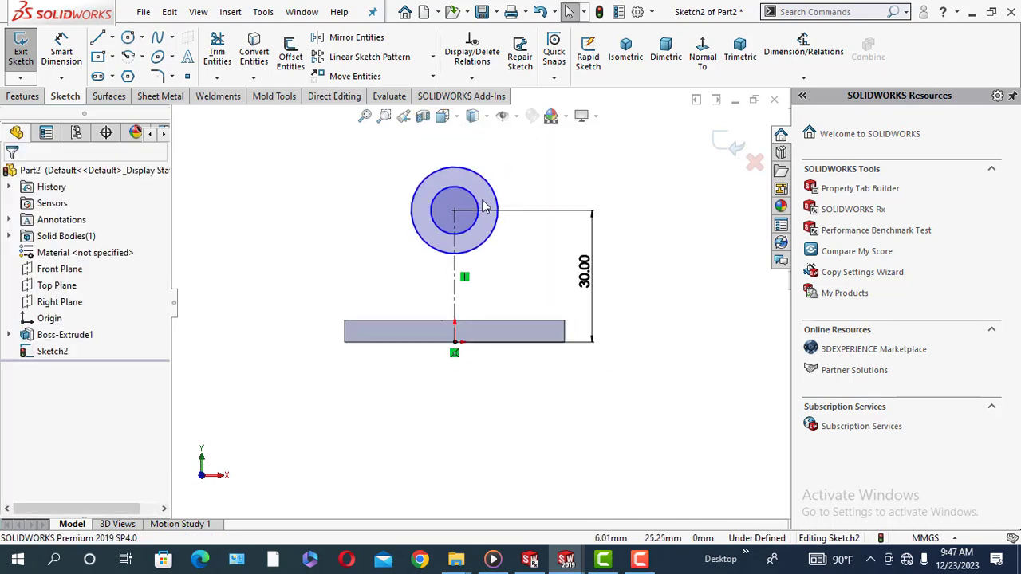
{"action": "scroll", "coordinate": [482, 212], "scroll_direction": "down", "scroll_amount": 1}
{"action": "left_click", "coordinate": [49, 62]}
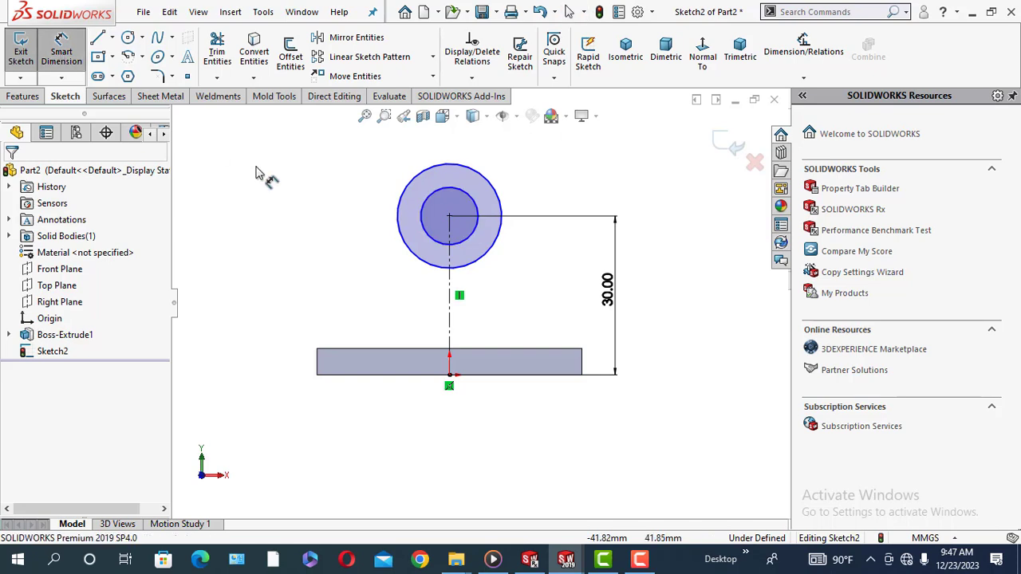
{"action": "left_click", "coordinate": [401, 194]}
{"action": "left_click", "coordinate": [303, 170]}
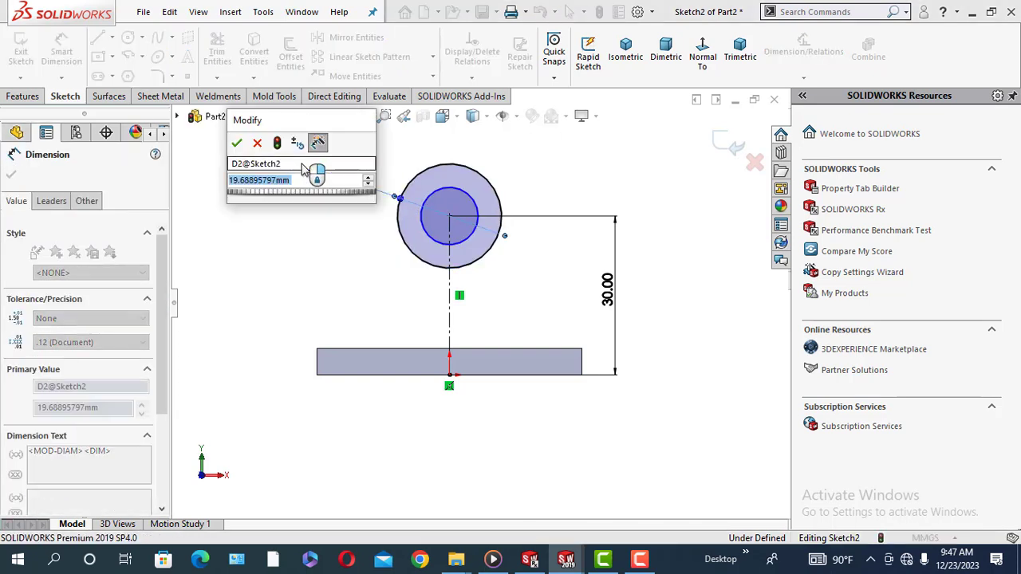
{"action": "type", "text": "15"}
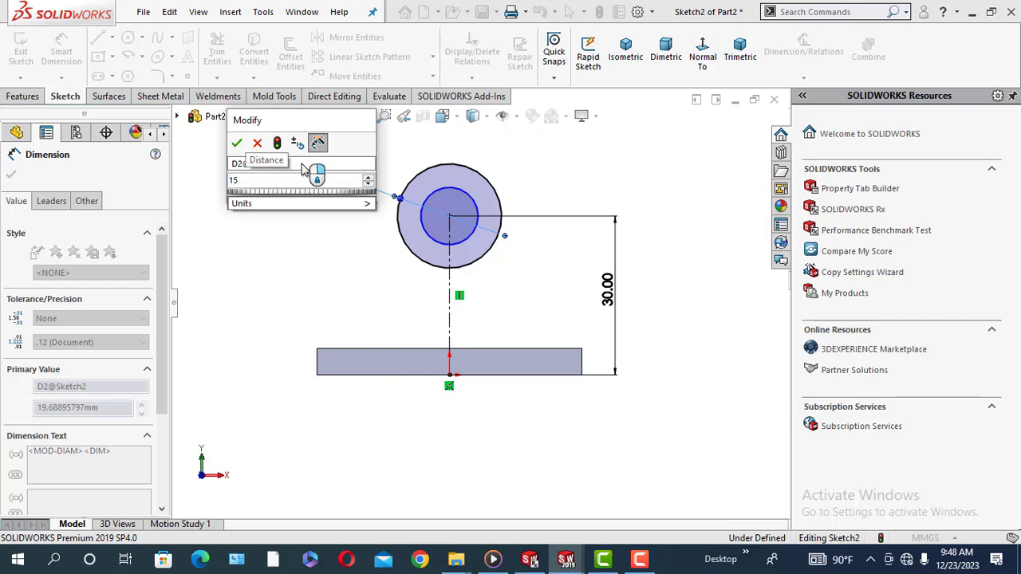
{"action": "key", "text": "Return"}
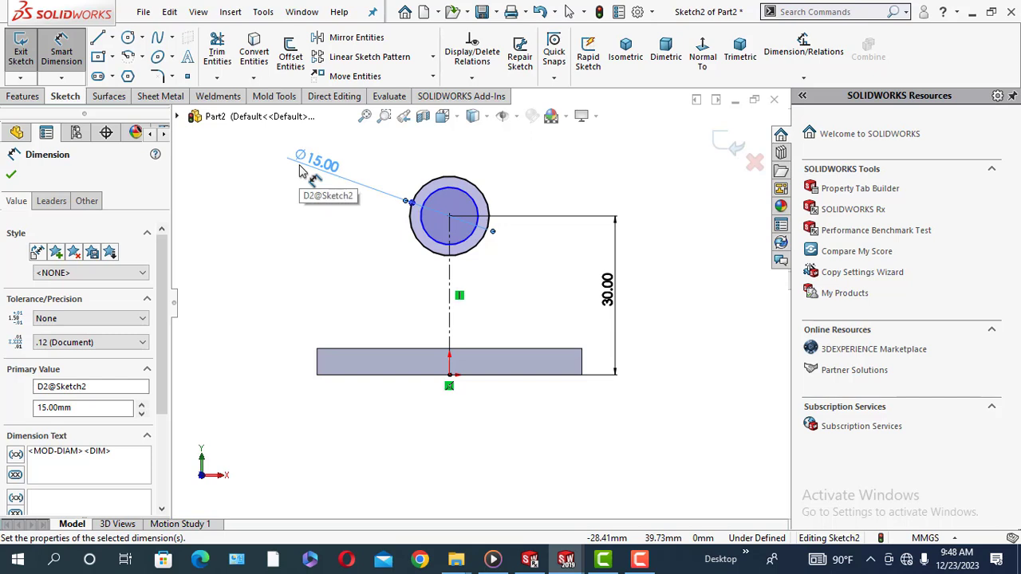
{"action": "left_click", "coordinate": [11, 176]}
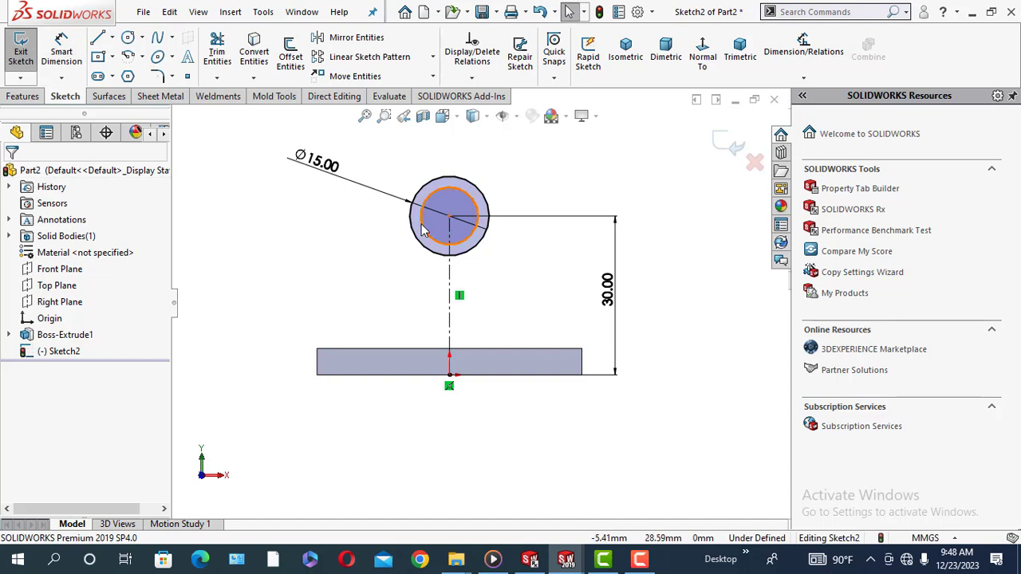
Dimension the inner circle's diameter to 10 mm
{"action": "left_click", "coordinate": [62, 60]}
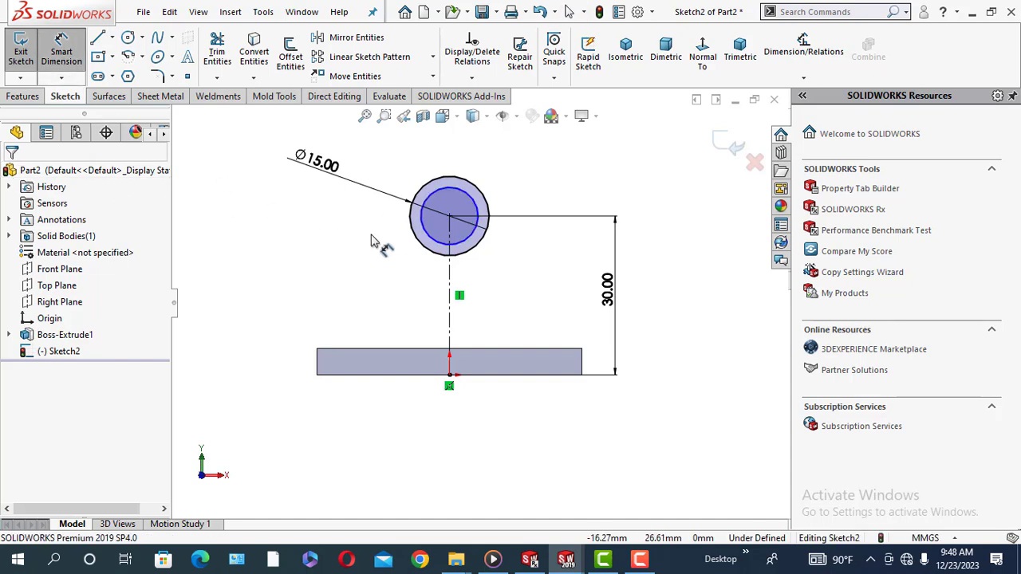
{"action": "left_click", "coordinate": [425, 236]}
{"action": "left_click", "coordinate": [544, 201]}
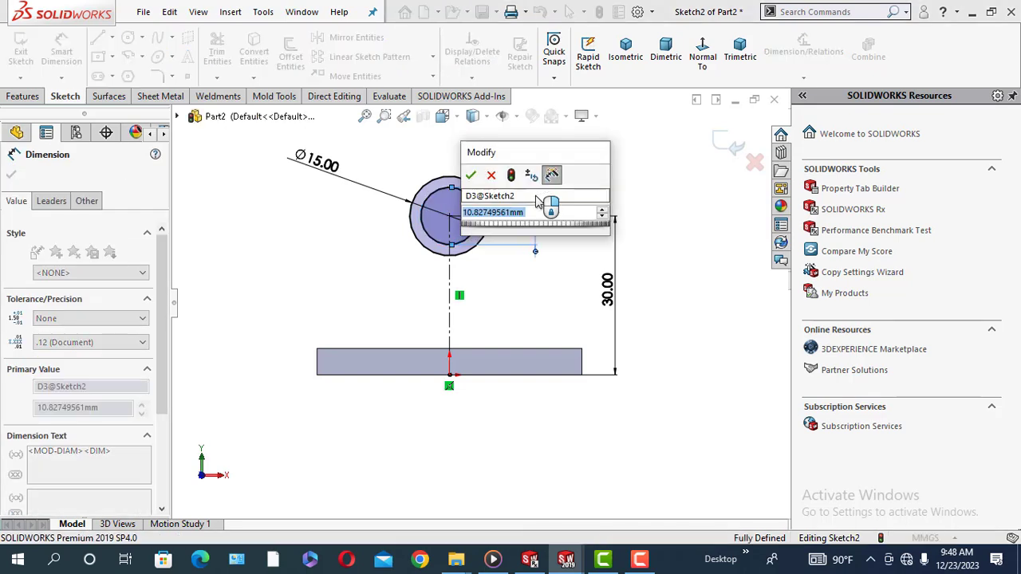
{"action": "type", "text": "10"}
{"action": "key", "text": "Return"}
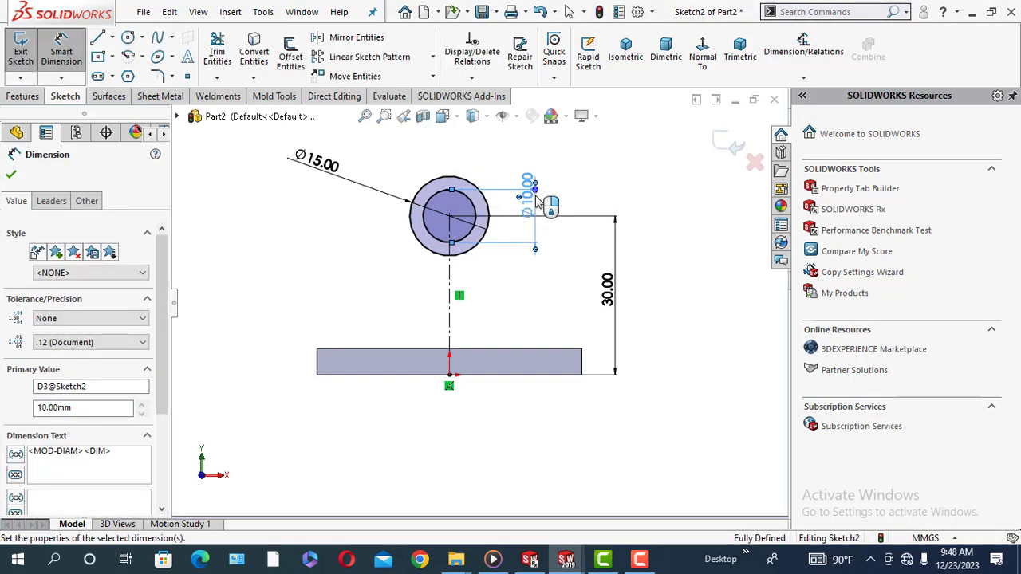
{"action": "left_click", "coordinate": [12, 174]}
Draw a sloping line from the plate's upper-left corner to the outer circle, ending tangent to its left side
{"action": "scroll", "coordinate": [472, 259], "scroll_direction": "down", "scroll_amount": 1}
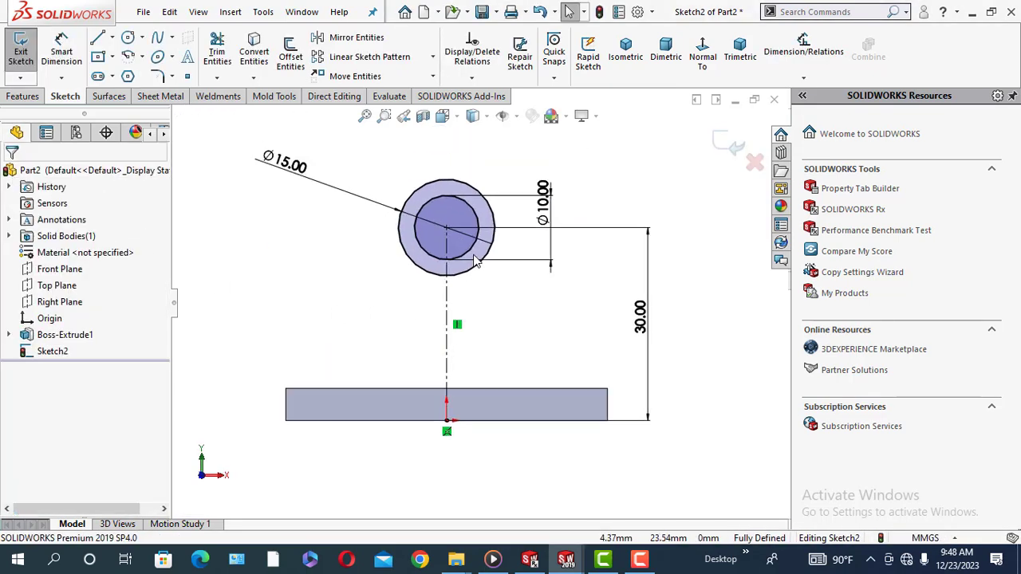
{"action": "left_click", "coordinate": [100, 40]}
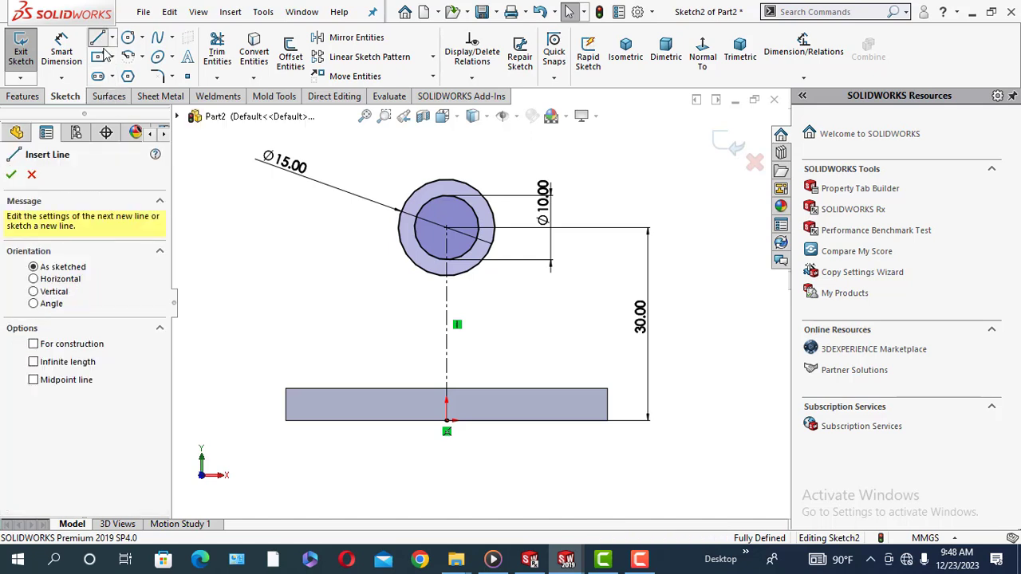
{"action": "left_click", "coordinate": [286, 391]}
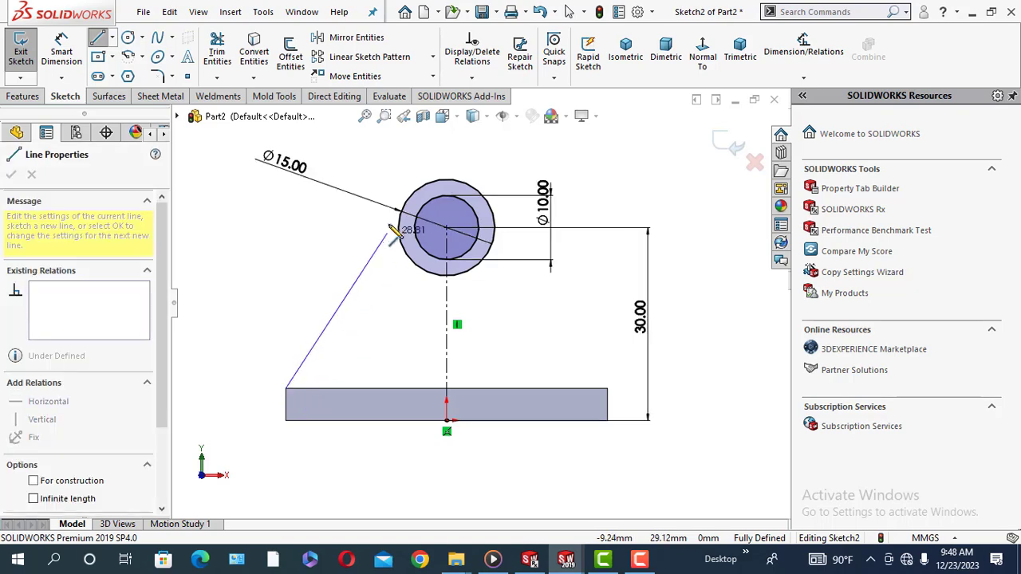
{"action": "left_click", "coordinate": [407, 201]}
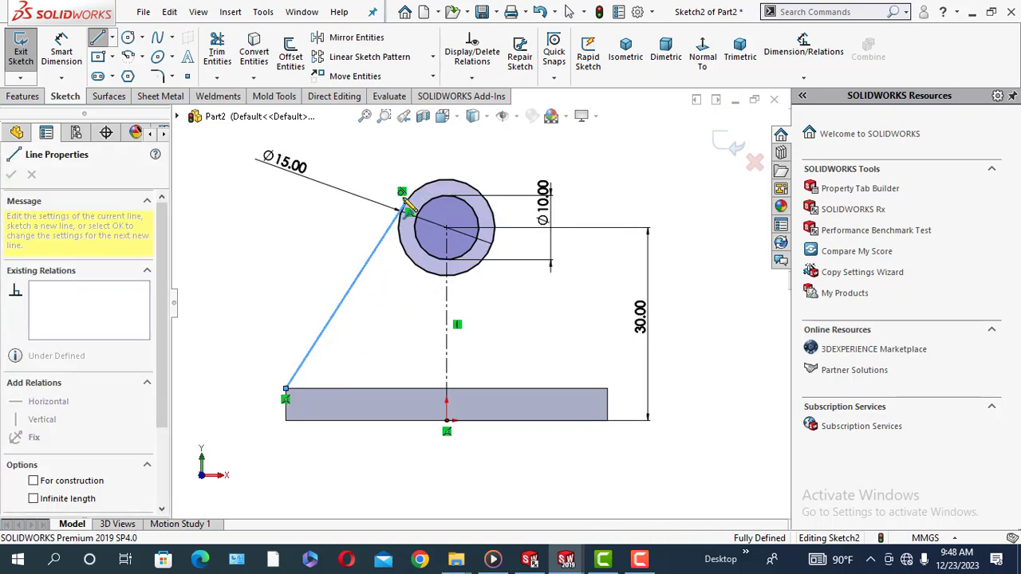
{"action": "right_click", "coordinate": [427, 201]}
{"action": "left_click", "coordinate": [437, 214]}
{"action": "key", "text": "Escape"}
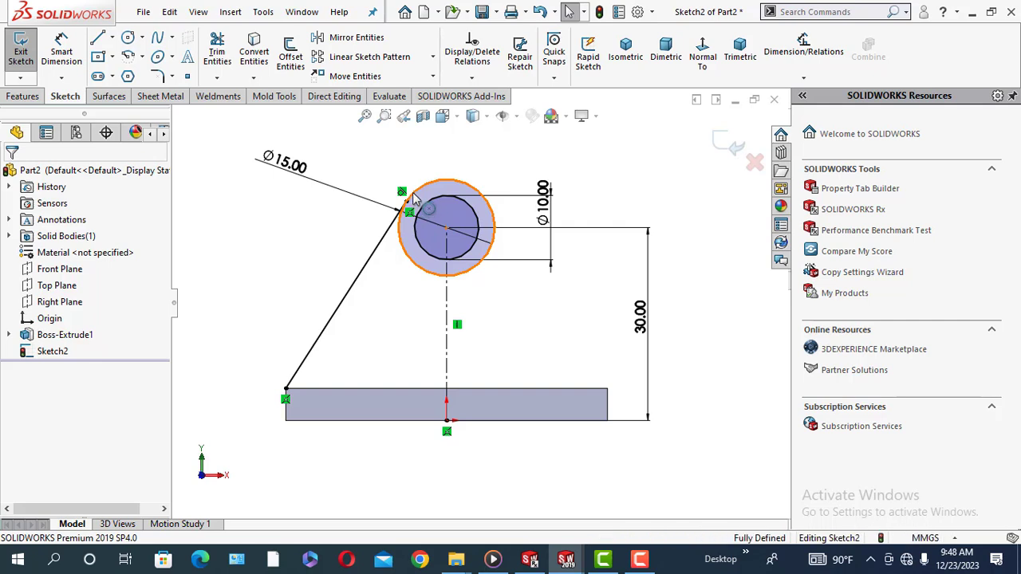
Check the relations between the outer circle and the sloping line for tangency
{"action": "left_click", "coordinate": [408, 208]}
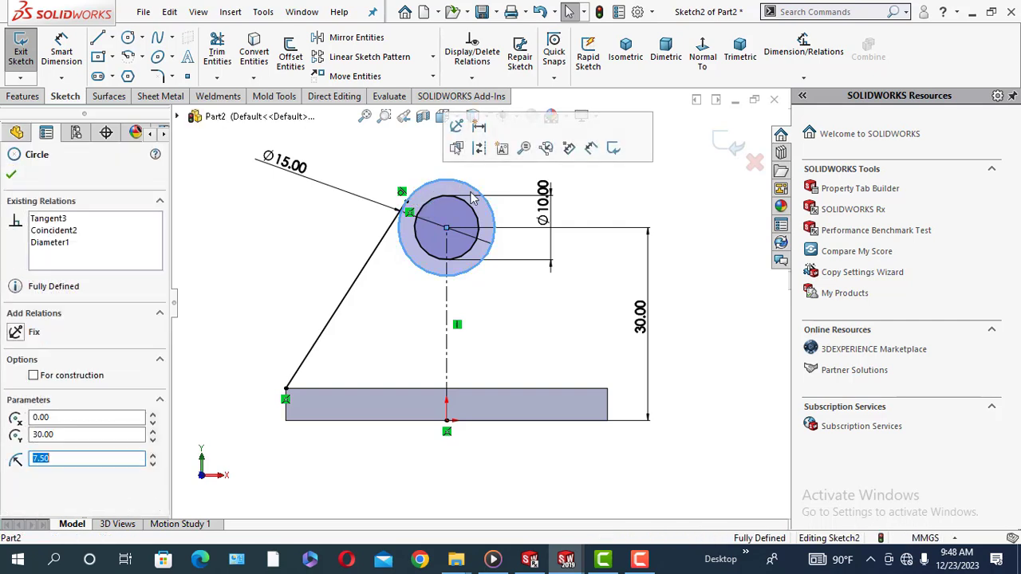
{"action": "left_click", "coordinate": [395, 233], "text": "ctrl"}
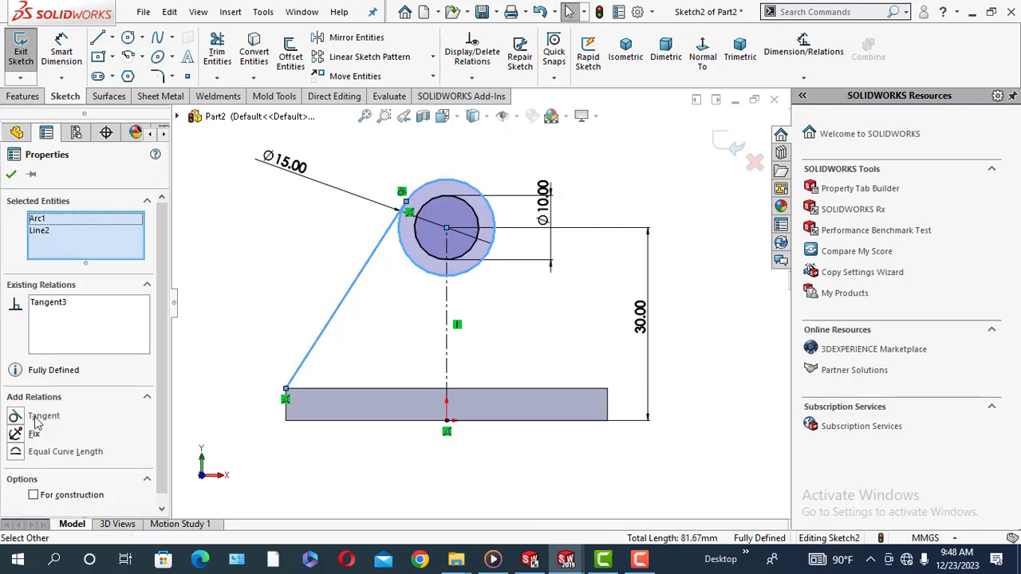
{"action": "left_click", "coordinate": [11, 174]}
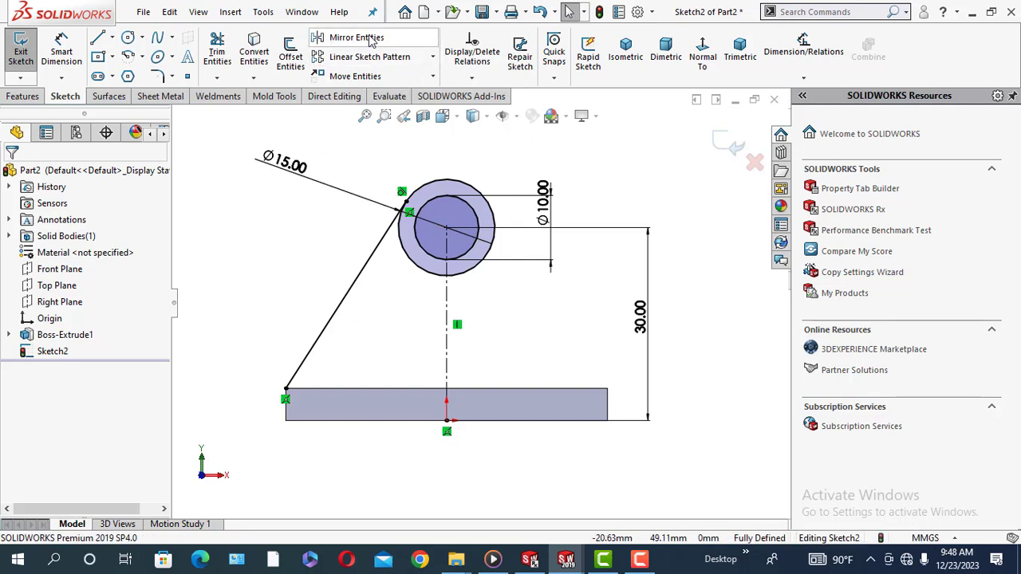
Mirror the left sloping line about the vertical centerline with Copy turned off, moving it to the right side
{"action": "left_click", "coordinate": [356, 38]}
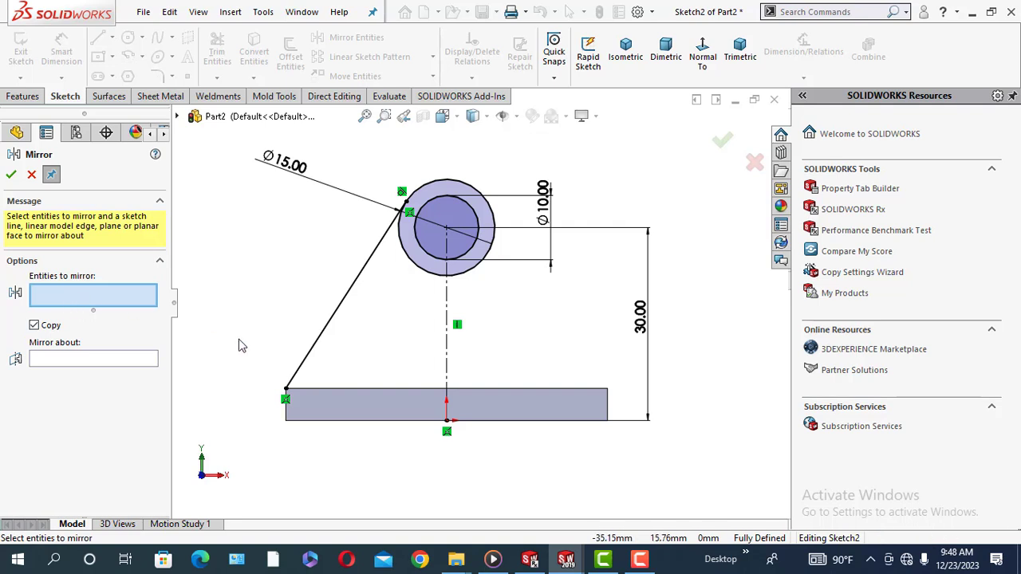
{"action": "left_click", "coordinate": [355, 293]}
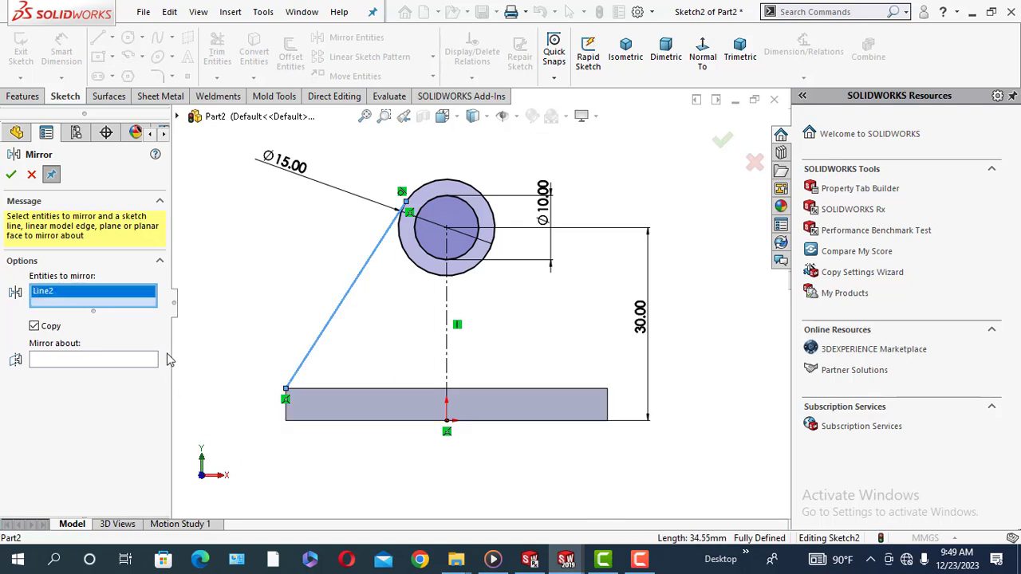
{"action": "left_click", "coordinate": [79, 364]}
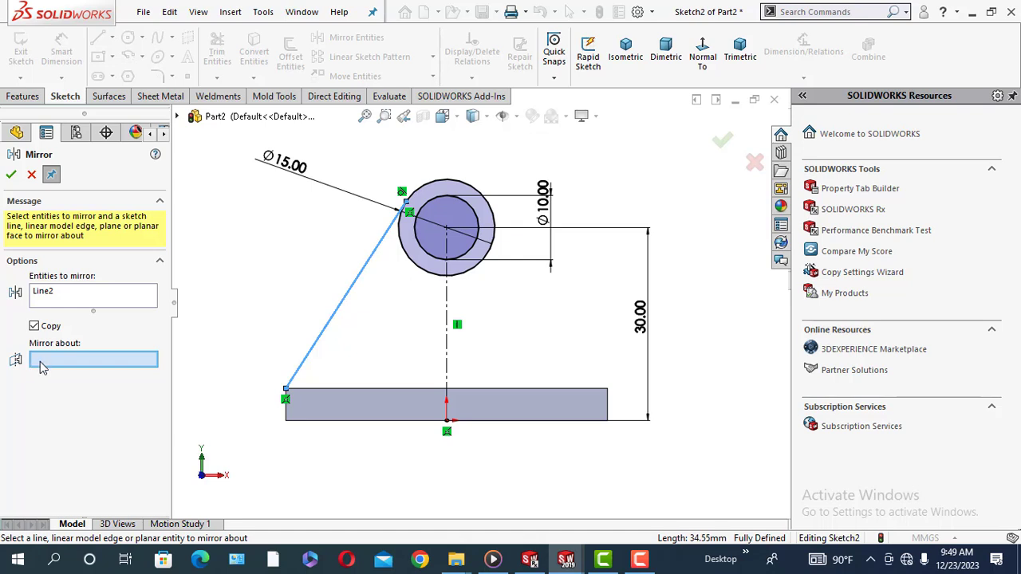
{"action": "left_click", "coordinate": [447, 347]}
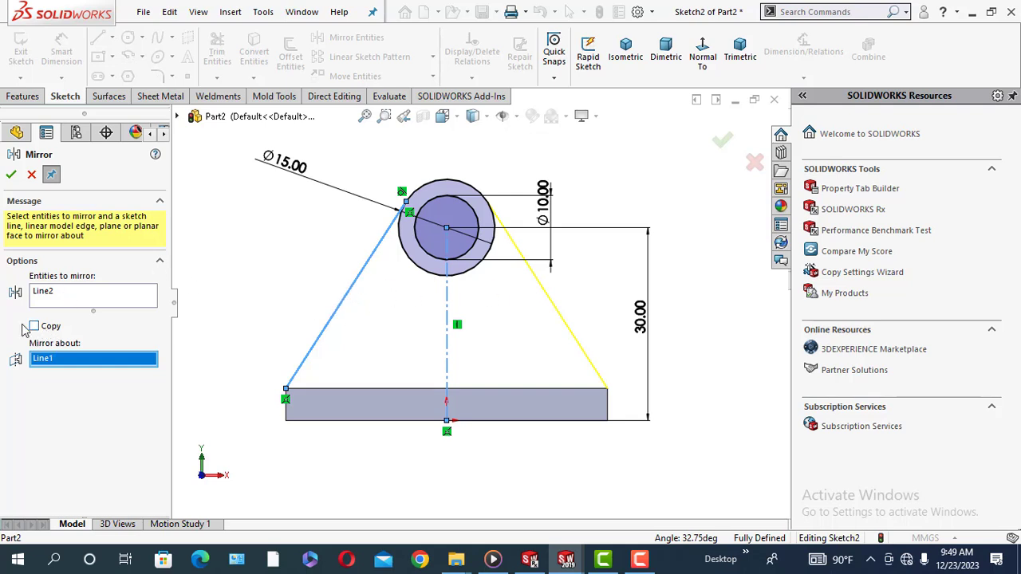
{"action": "left_click", "coordinate": [11, 175]}
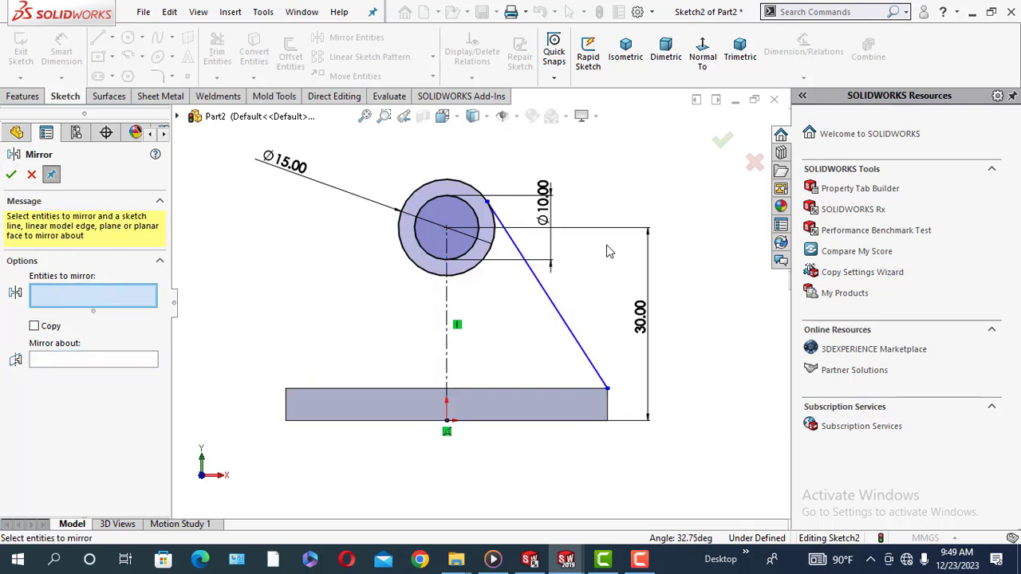
Mirror the right sloping line back about the vertical centerline with Copy turned on, keeping both sides
{"action": "left_click", "coordinate": [557, 308]}
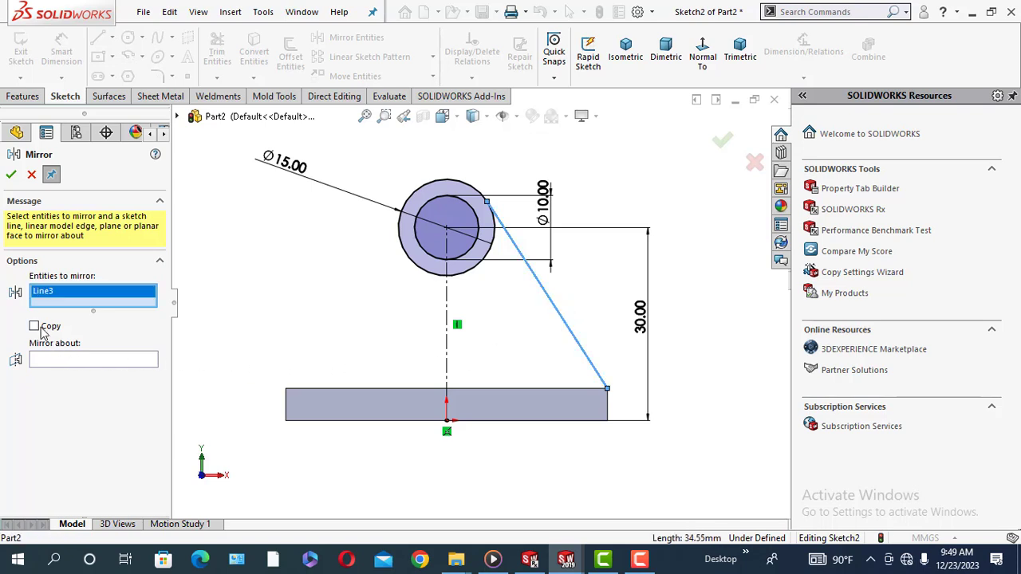
{"action": "left_click", "coordinate": [137, 367]}
{"action": "left_click", "coordinate": [447, 333]}
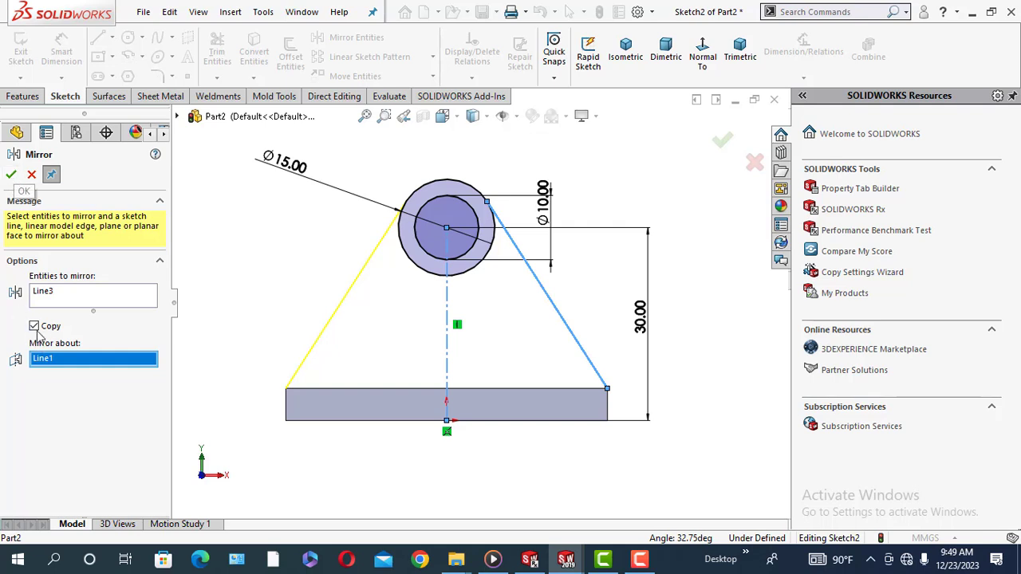
{"action": "left_click", "coordinate": [12, 174]}
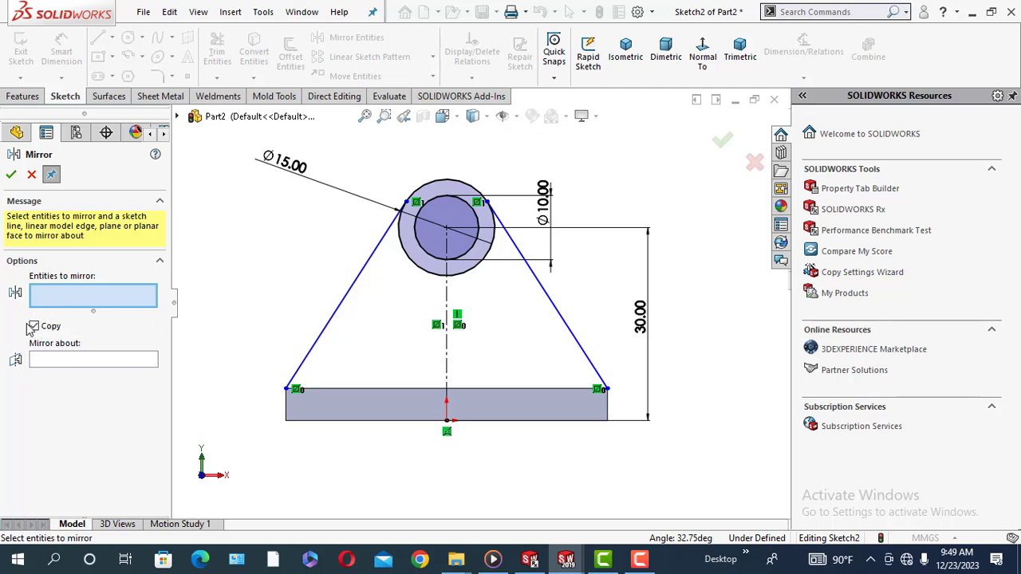
{"action": "left_click", "coordinate": [10, 177]}
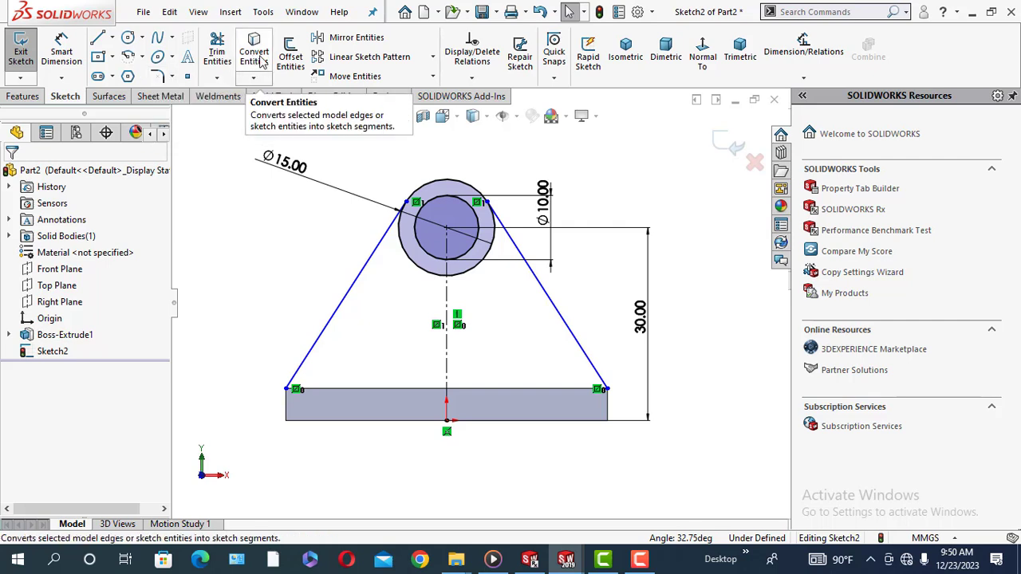
Convert the plate's top edge into the sketch and trim away the outer circle's lower arc between the two sloping lines
{"action": "left_click", "coordinate": [339, 396]}
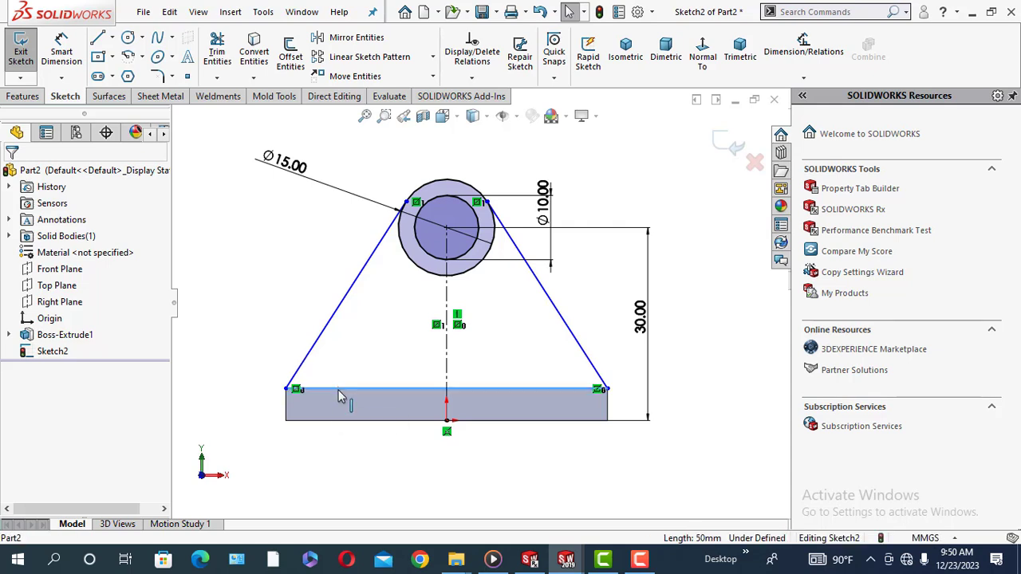
{"action": "left_click", "coordinate": [250, 56]}
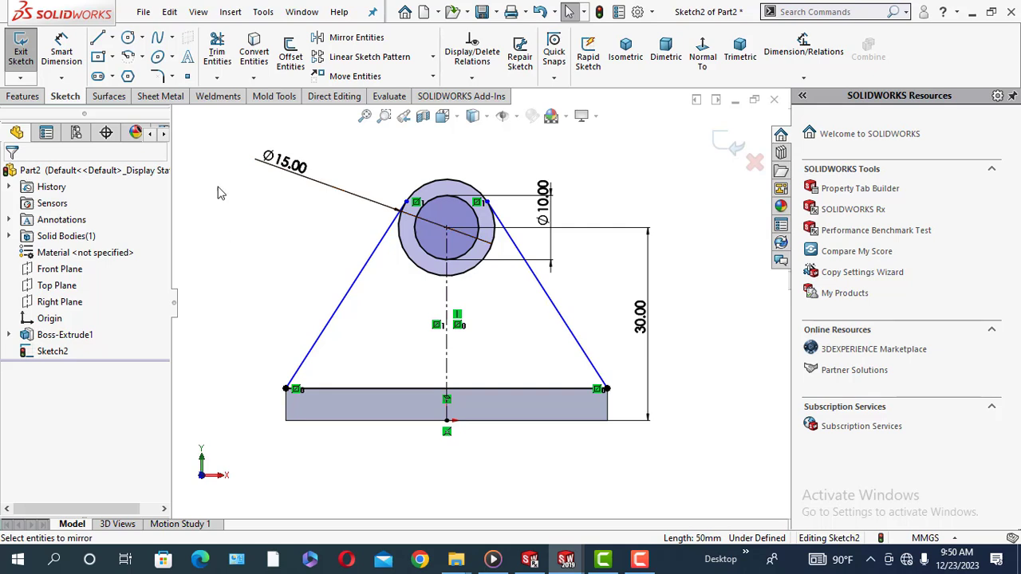
{"action": "left_click", "coordinate": [216, 61]}
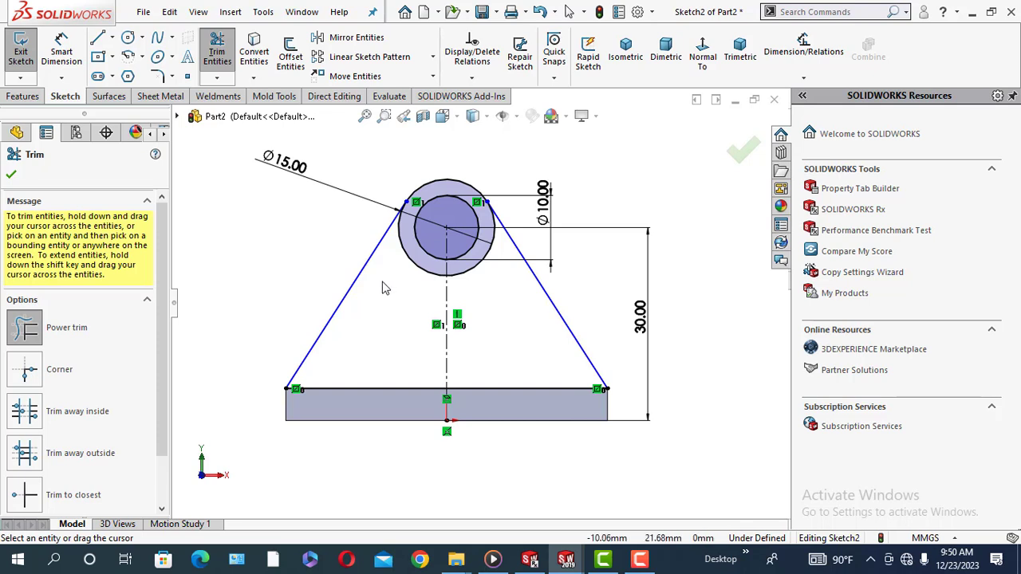
{"action": "left_click_drag", "start_coordinate": [384, 284], "coordinate": [415, 263]}
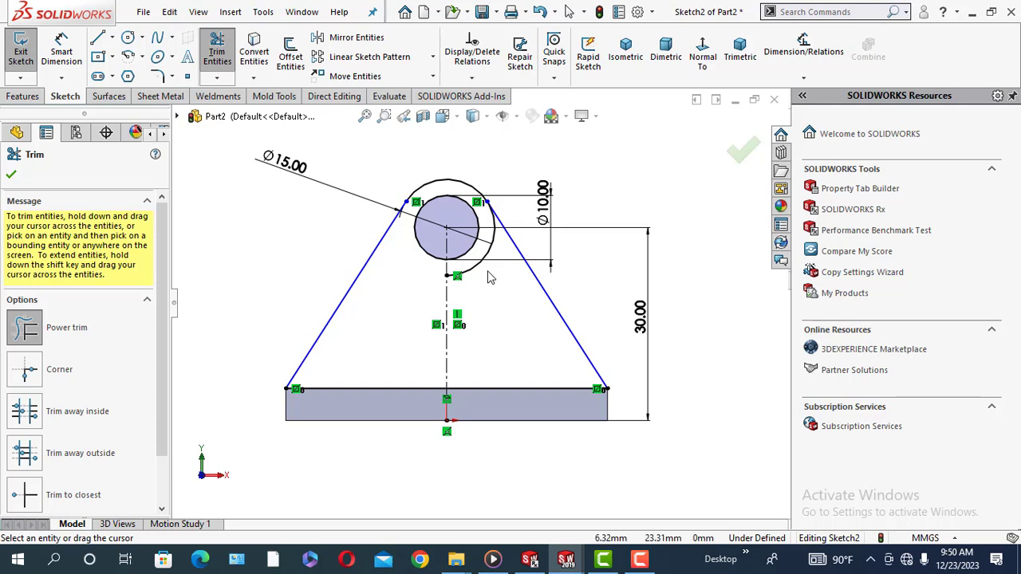
{"action": "left_click_drag", "start_coordinate": [483, 269], "coordinate": [479, 266]}
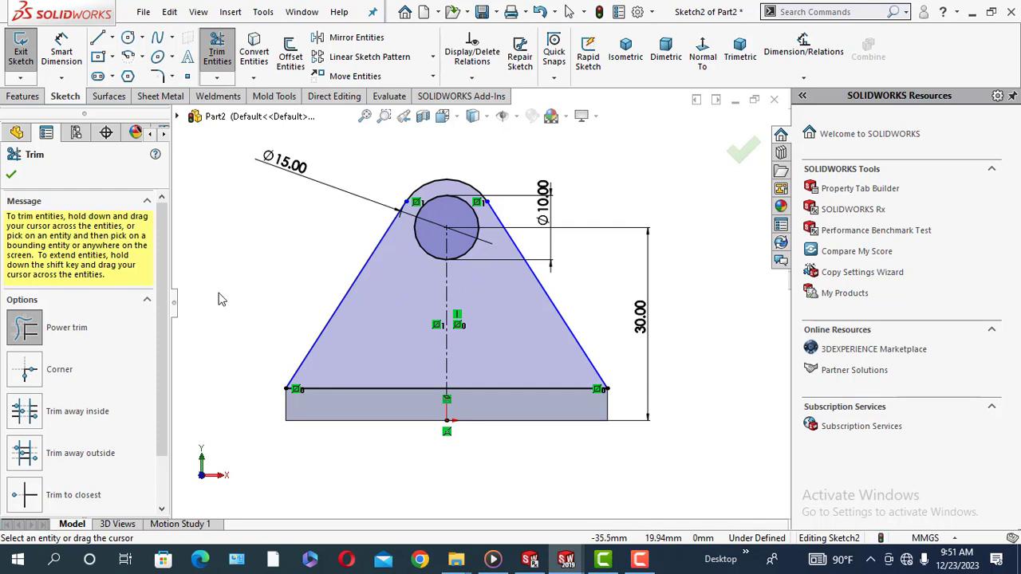
{"action": "left_click", "coordinate": [11, 175]}
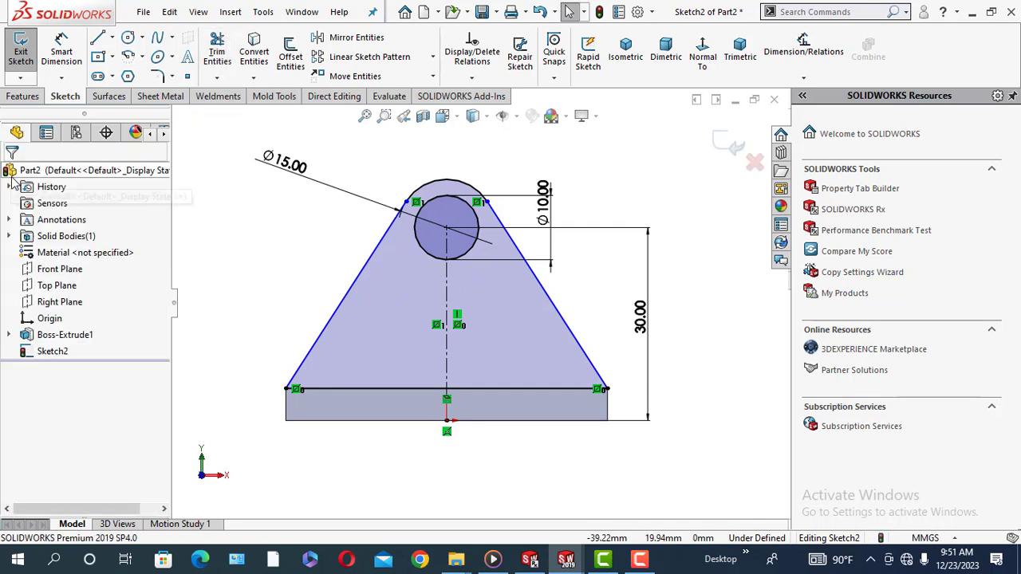
Extrude the upright's profile 5 mm blind with the direction reversed inward over the base plate, merging the result
{"action": "left_click", "coordinate": [23, 97]}
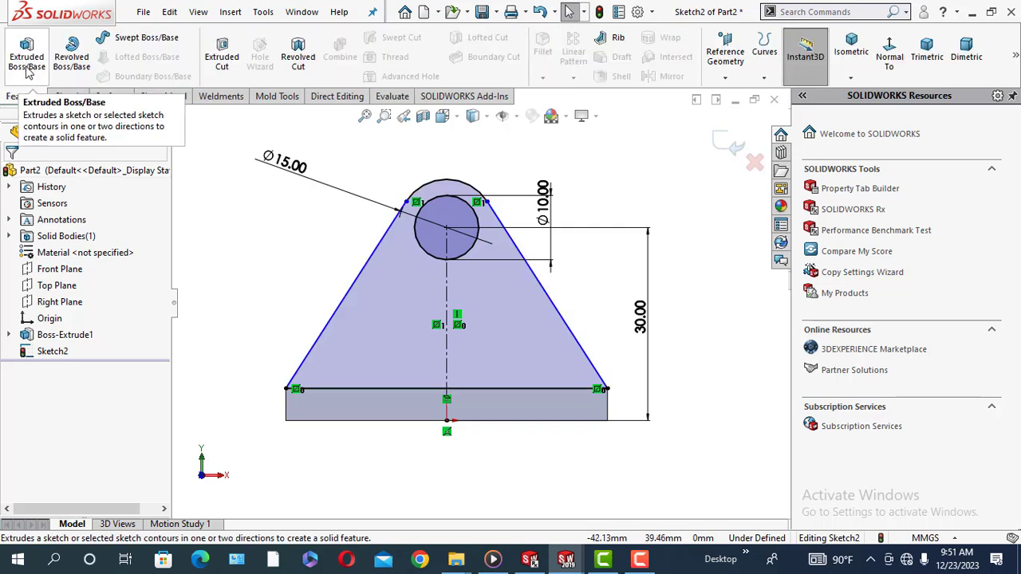
{"action": "left_click", "coordinate": [27, 70]}
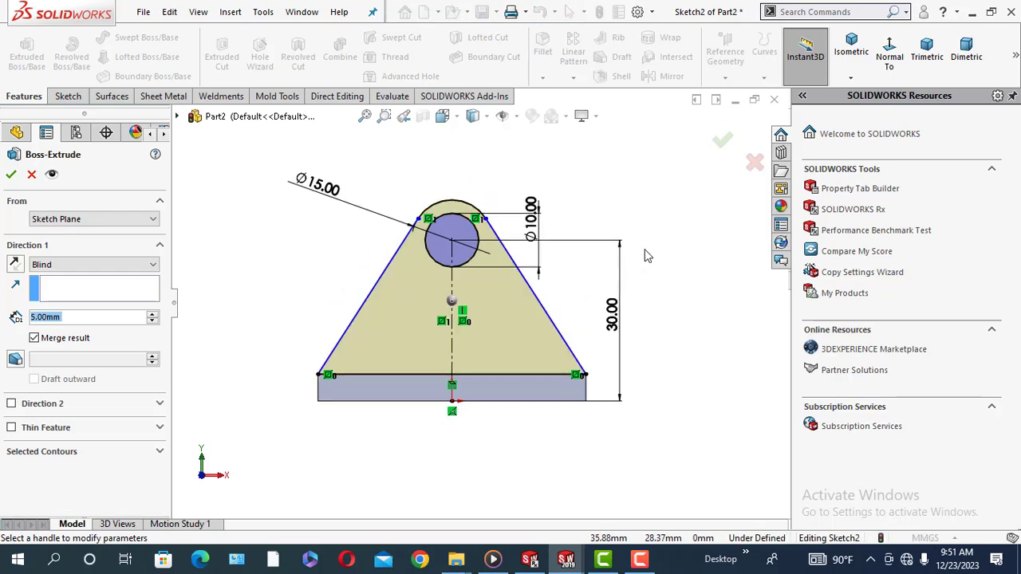
{"action": "mouse_move", "coordinate": [640, 257]}
{"action": "middle_mouse_down"}
{"action": "mouse_move", "coordinate": [634, 271]}
{"action": "mouse_move", "coordinate": [545, 292]}
{"action": "mouse_move", "coordinate": [446, 351]}
{"action": "mouse_move", "coordinate": [389, 408]}
{"action": "middle_mouse_up"}
{"action": "scroll", "coordinate": [391, 391], "scroll_direction": "down", "scroll_amount": 2}
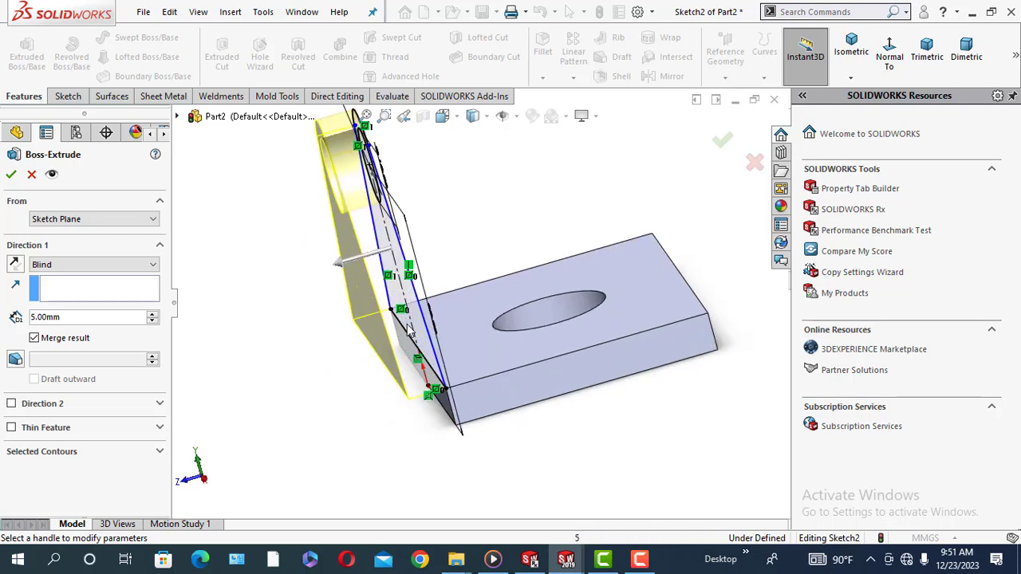
{"action": "scroll", "coordinate": [406, 331], "scroll_direction": "down", "scroll_amount": 1}
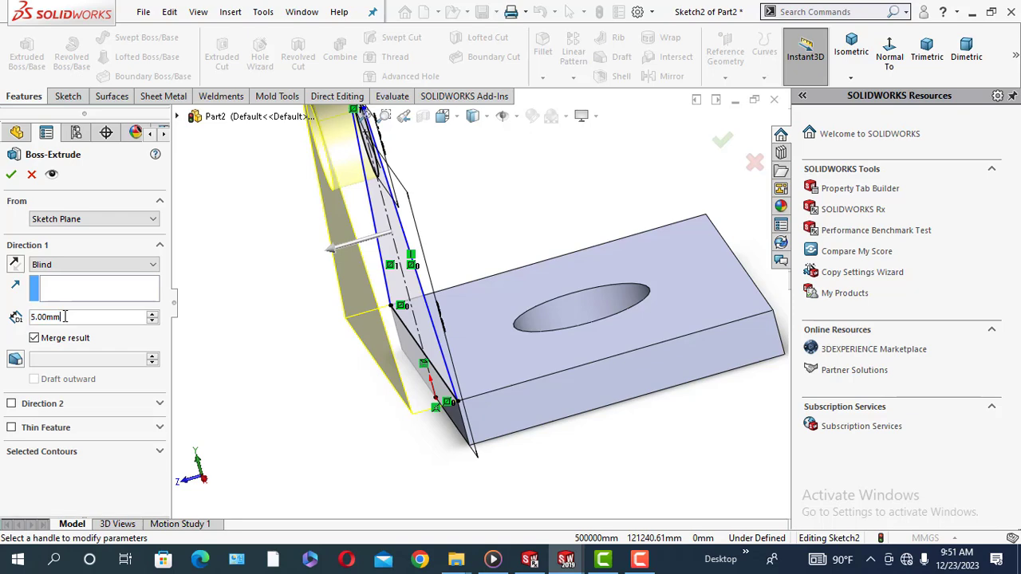
{"action": "mouse_move", "coordinate": [369, 333]}
{"action": "middle_mouse_down"}
{"action": "mouse_move", "coordinate": [367, 349]}
{"action": "mouse_move", "coordinate": [388, 337]}
{"action": "mouse_move", "coordinate": [367, 295]}
{"action": "mouse_move", "coordinate": [383, 329]}
{"action": "mouse_move", "coordinate": [353, 322]}
{"action": "mouse_move", "coordinate": [364, 321]}
{"action": "middle_mouse_up"}
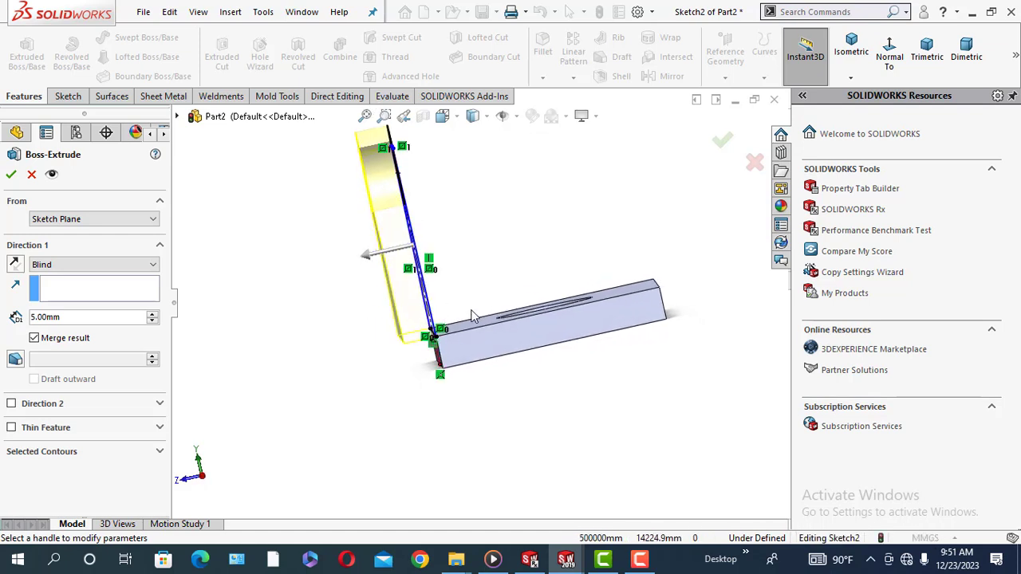
{"action": "left_click", "coordinate": [14, 266]}
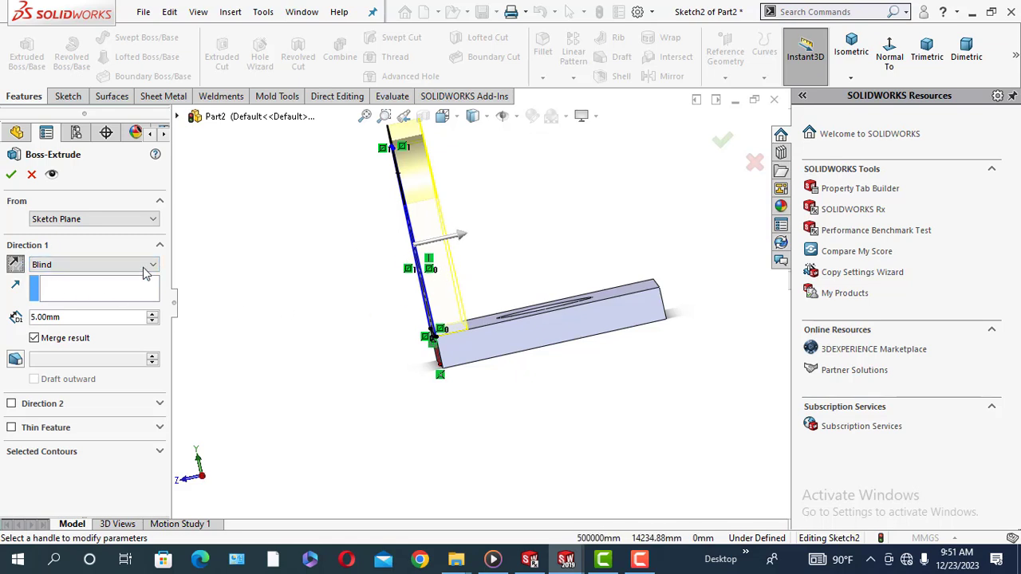
{"action": "left_click", "coordinate": [15, 266]}
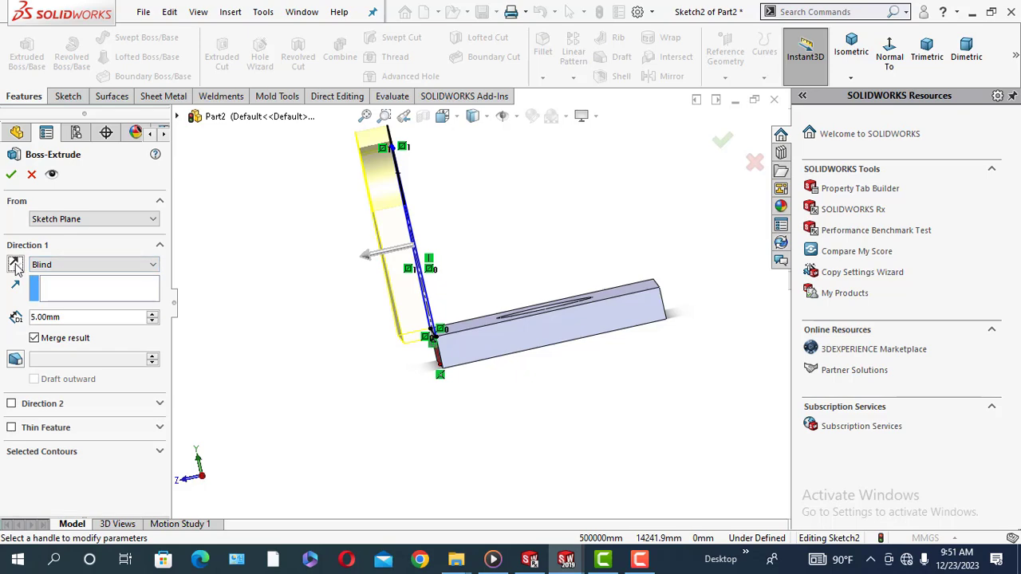
{"action": "left_click", "coordinate": [15, 266]}
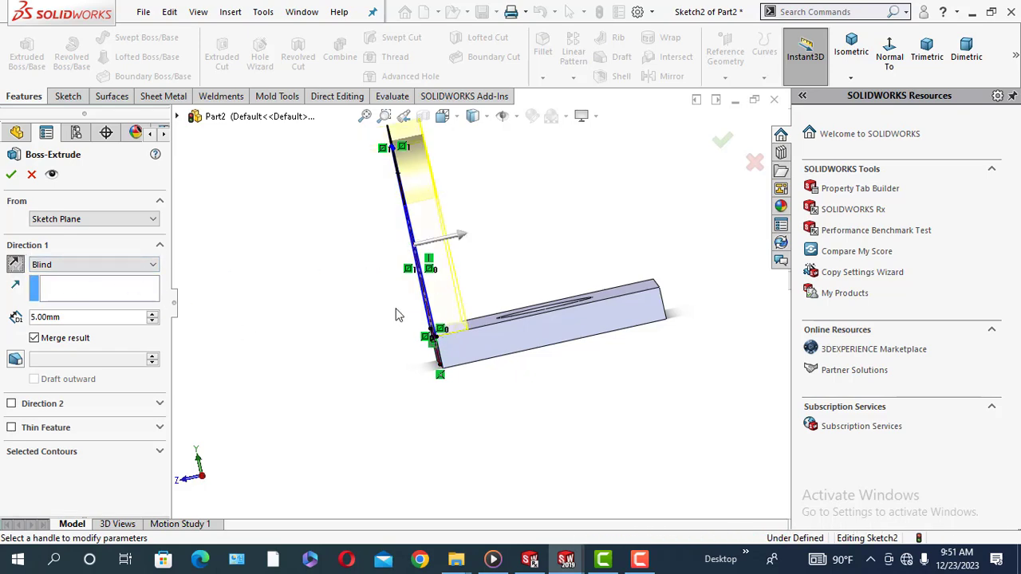
{"action": "middle_click_drag", "start_coordinate": [396, 314], "coordinate": [408, 351]}
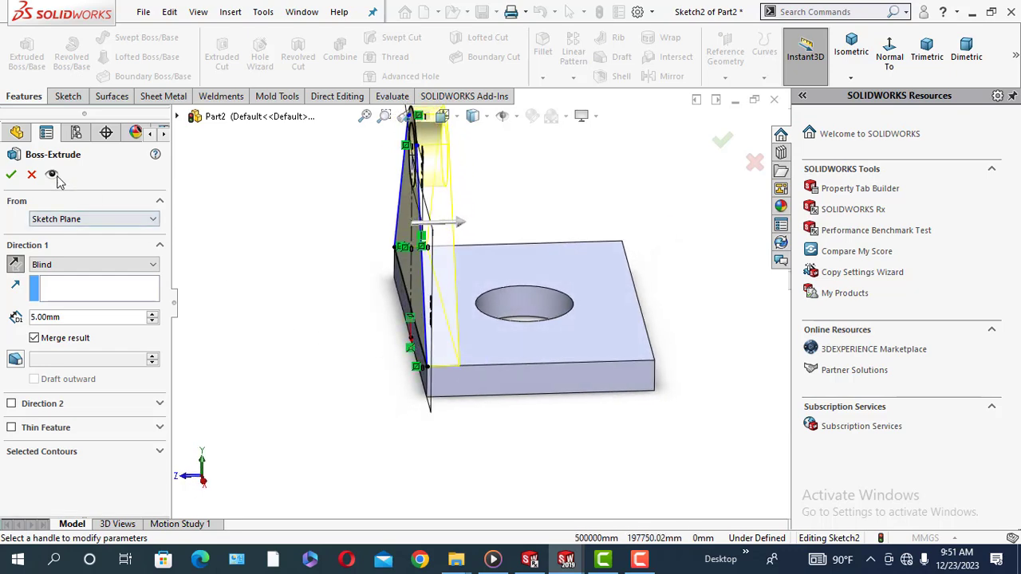
{"action": "left_click", "coordinate": [13, 176]}
{"action": "middle_click_drag", "start_coordinate": [343, 288], "coordinate": [384, 304]}
{"action": "middle_click_drag", "start_coordinate": [550, 311], "coordinate": [495, 299]}
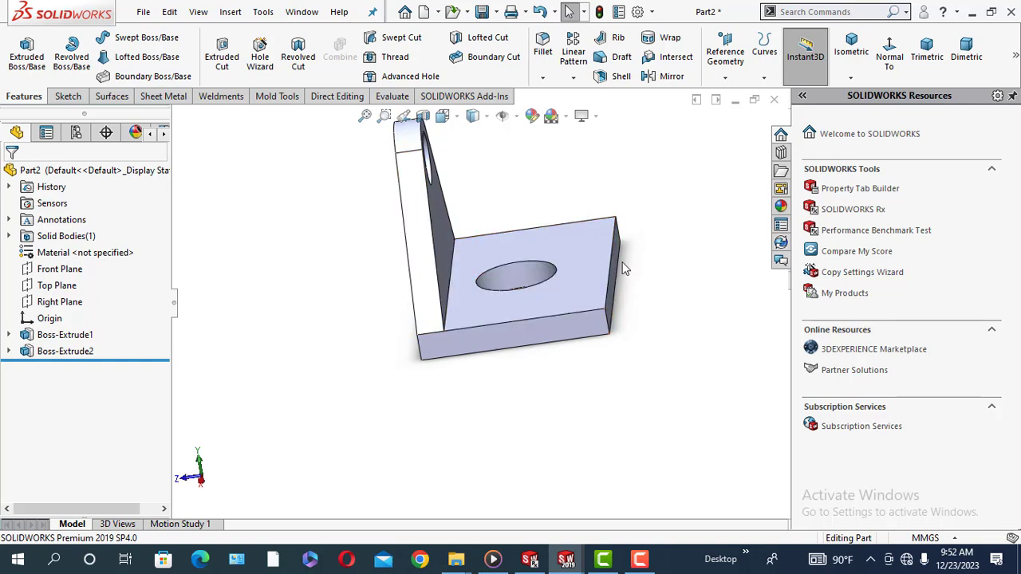
{"action": "mouse_move", "coordinate": [660, 314]}
{"action": "middle_mouse_down"}
{"action": "mouse_move", "coordinate": [614, 235]}
{"action": "mouse_move", "coordinate": [581, 318]}
{"action": "middle_mouse_up"}
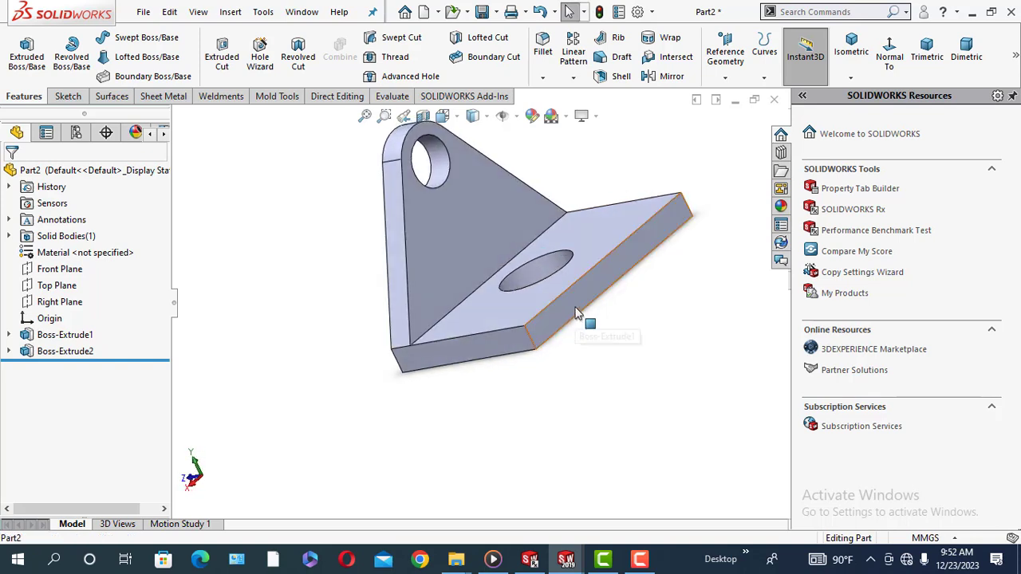
{"action": "left_click", "coordinate": [584, 314]}
{"action": "left_click", "coordinate": [617, 265]}
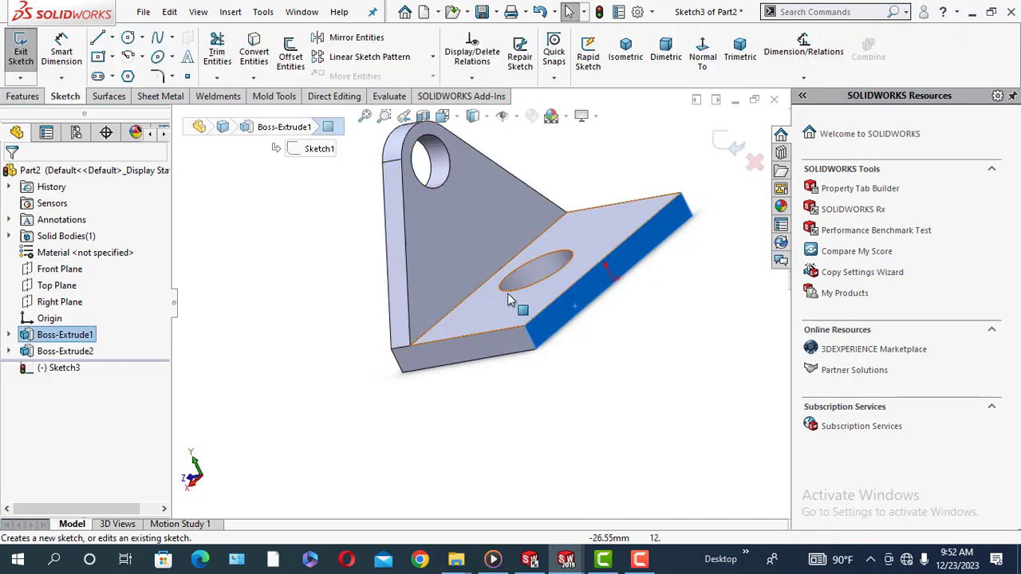
{"action": "left_click", "coordinate": [695, 44]}
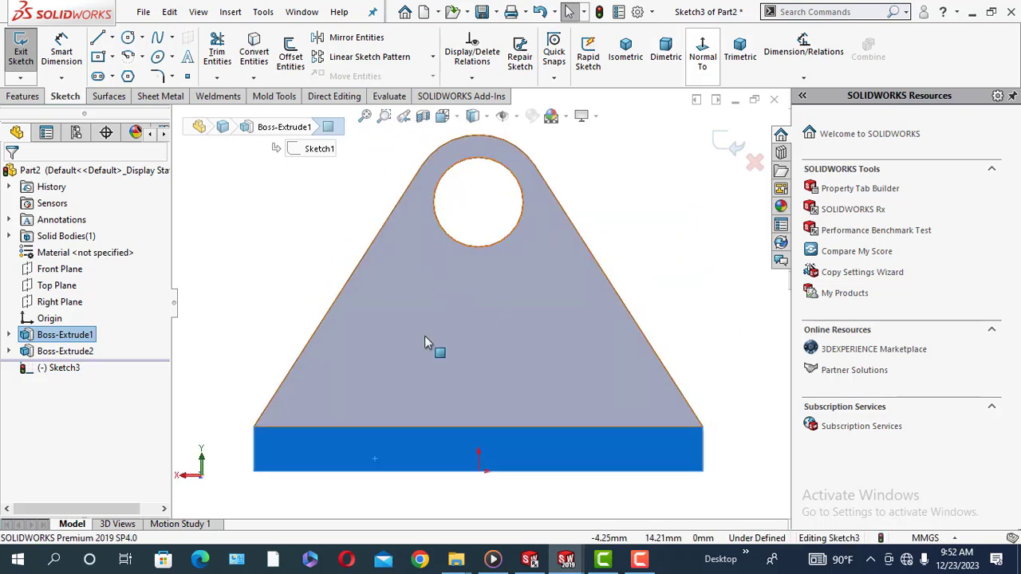
{"action": "key", "text": "Escape"}
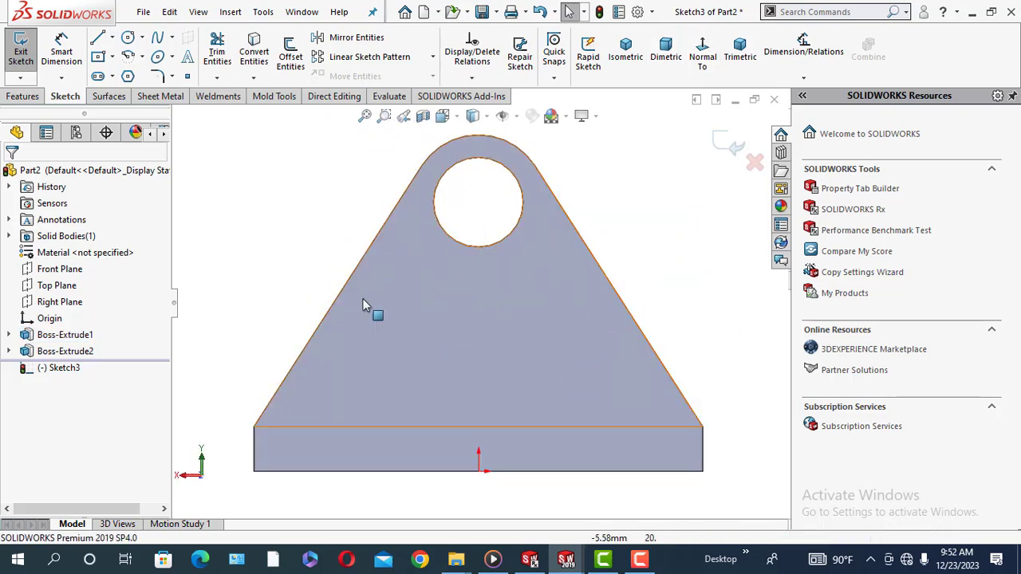
{"action": "middle_click_drag", "start_coordinate": [369, 305], "coordinate": [460, 330]}
{"action": "scroll", "coordinate": [460, 330], "scroll_direction": "up", "scroll_amount": 3}
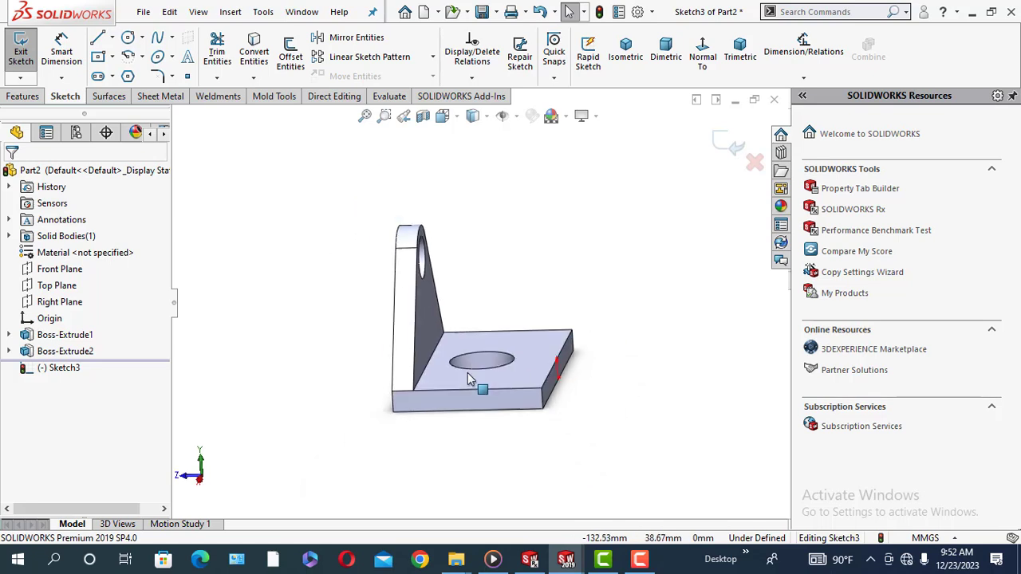
{"action": "middle_click_drag", "start_coordinate": [390, 375], "coordinate": [376, 390]}
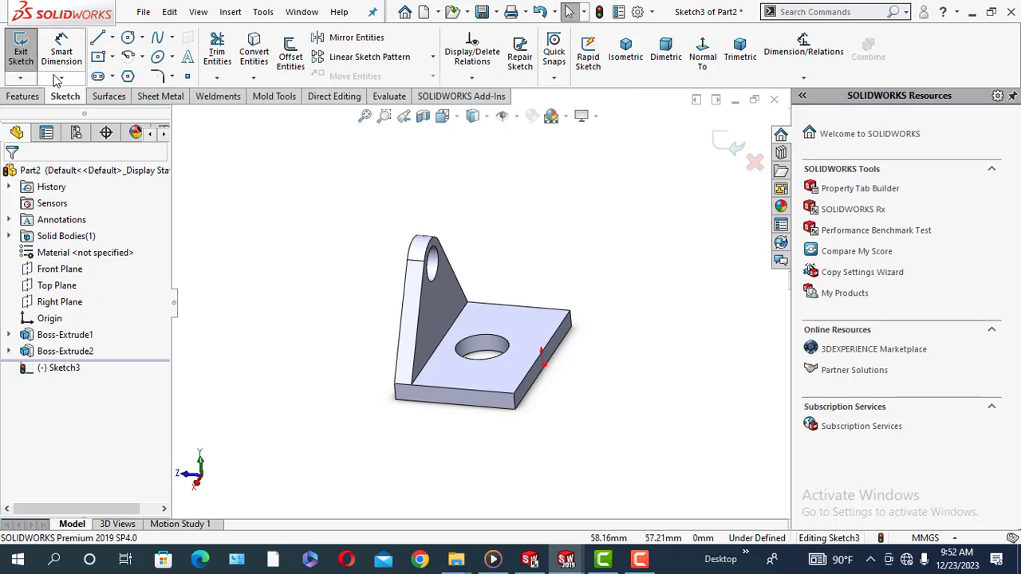
{"action": "left_click", "coordinate": [21, 50]}
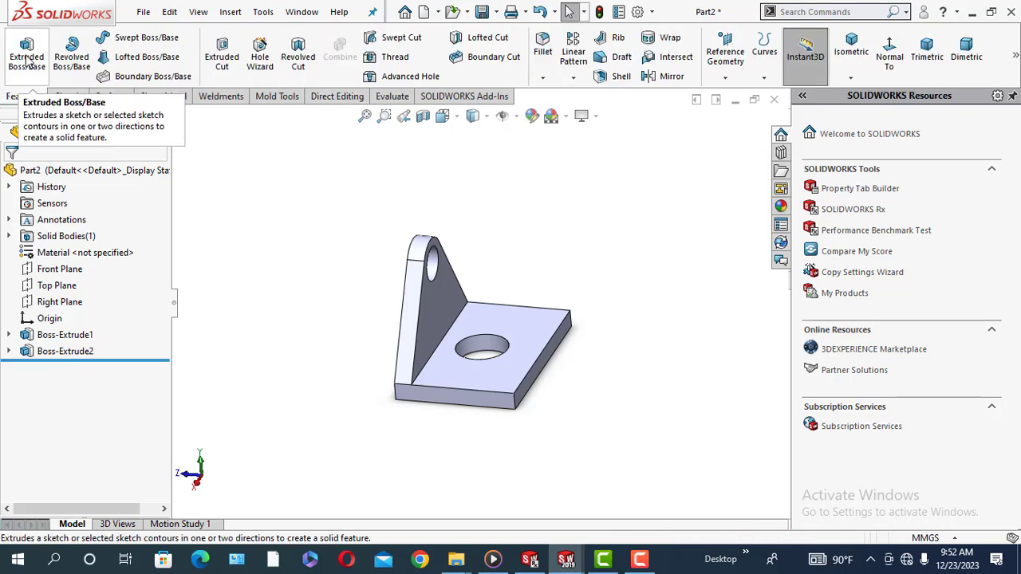
Mirror the extruded triangular upright about the Front Plane onto the opposite side of the base plate
{"action": "left_click", "coordinate": [573, 77]}
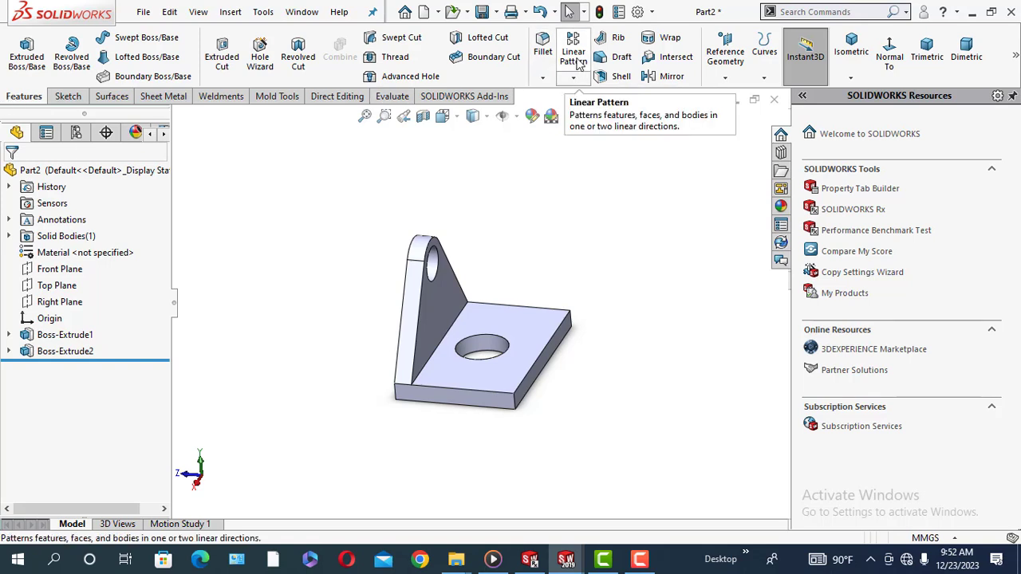
{"action": "left_click", "coordinate": [574, 79]}
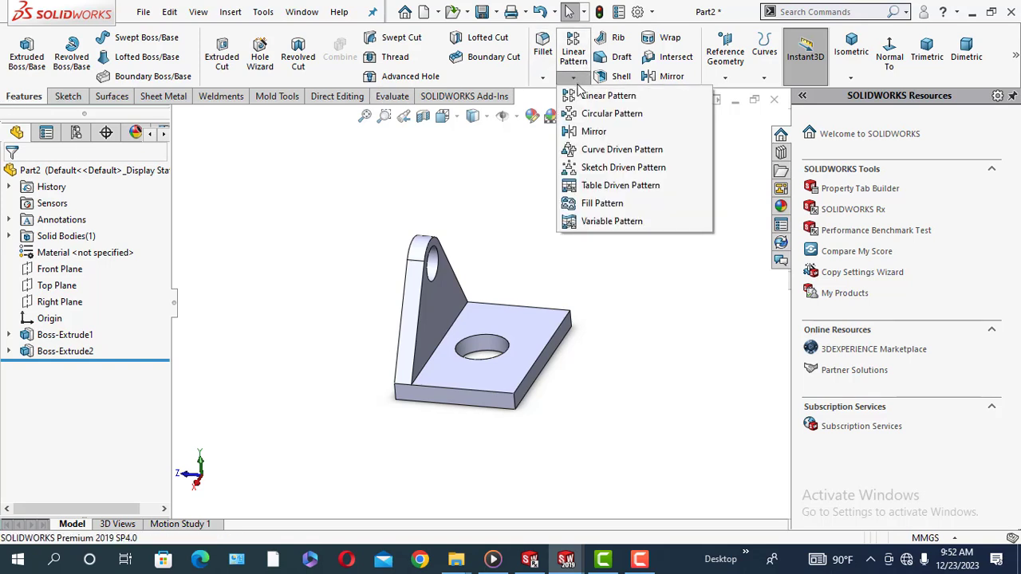
{"action": "left_click", "coordinate": [594, 132]}
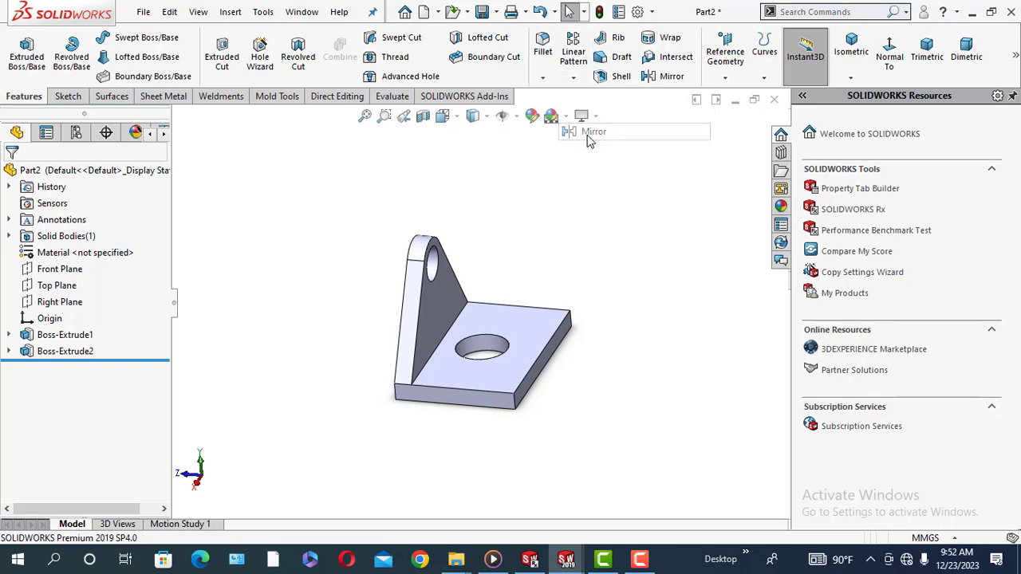
{"action": "middle_click_drag", "start_coordinate": [340, 426], "coordinate": [356, 347]}
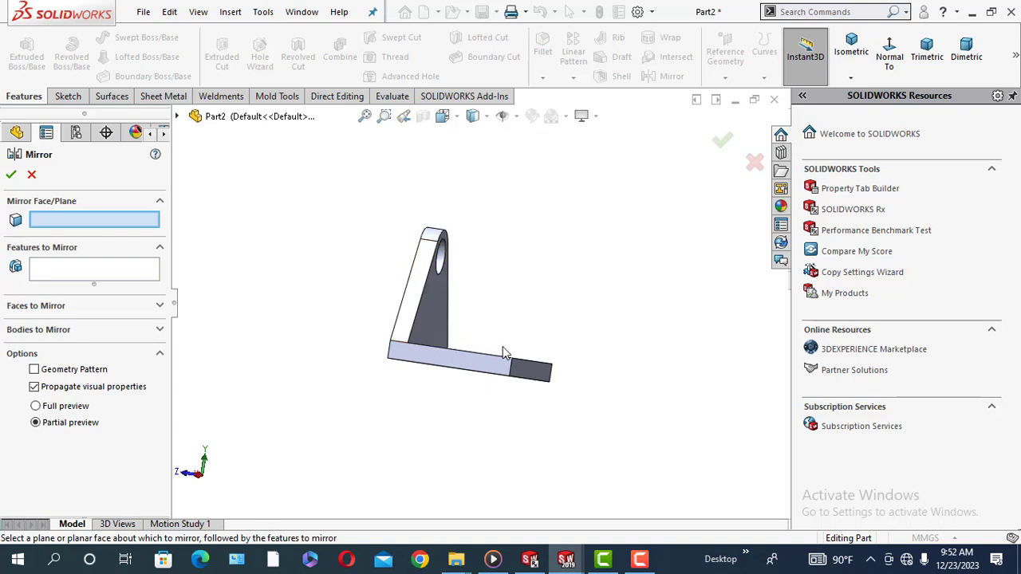
{"action": "middle_click_drag", "start_coordinate": [265, 315], "coordinate": [269, 365]}
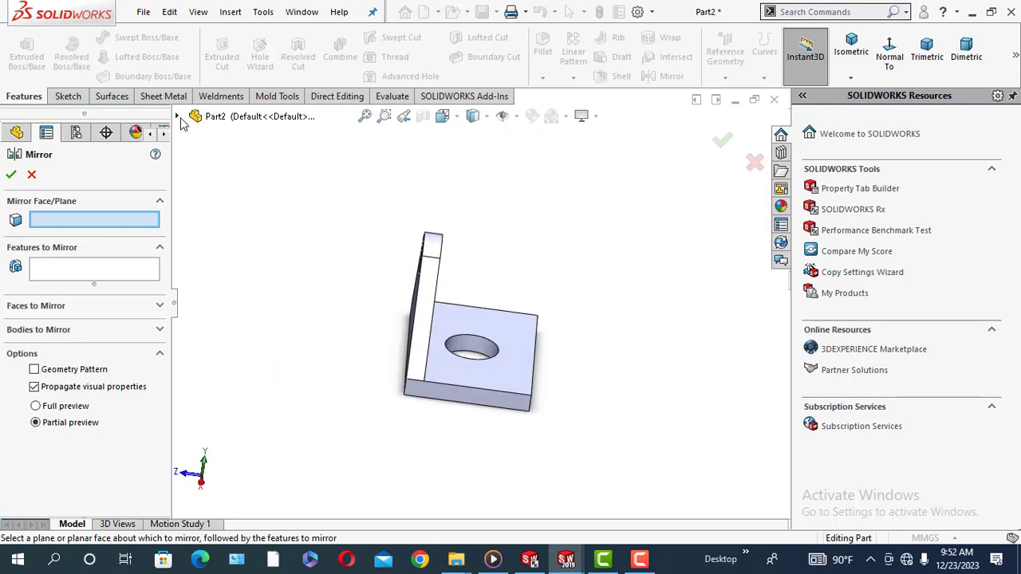
{"action": "left_click", "coordinate": [177, 116]}
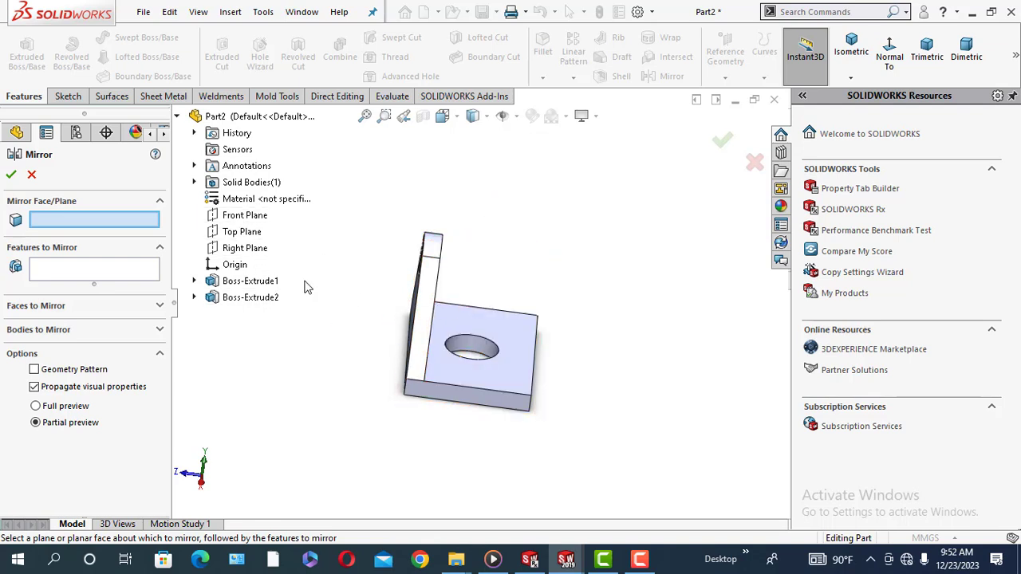
{"action": "left_click", "coordinate": [249, 217]}
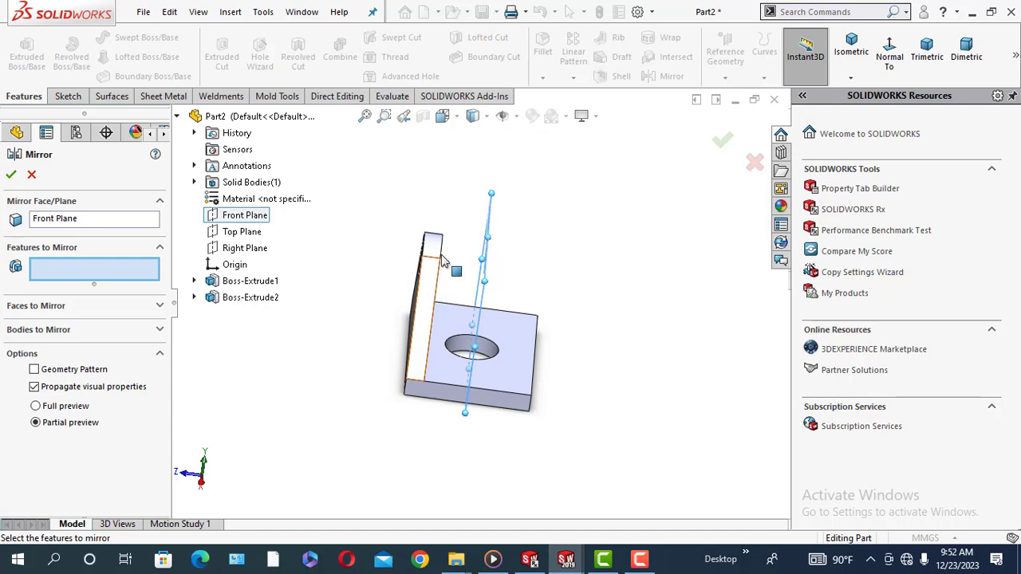
{"action": "middle_click_drag", "start_coordinate": [435, 409], "coordinate": [418, 386]}
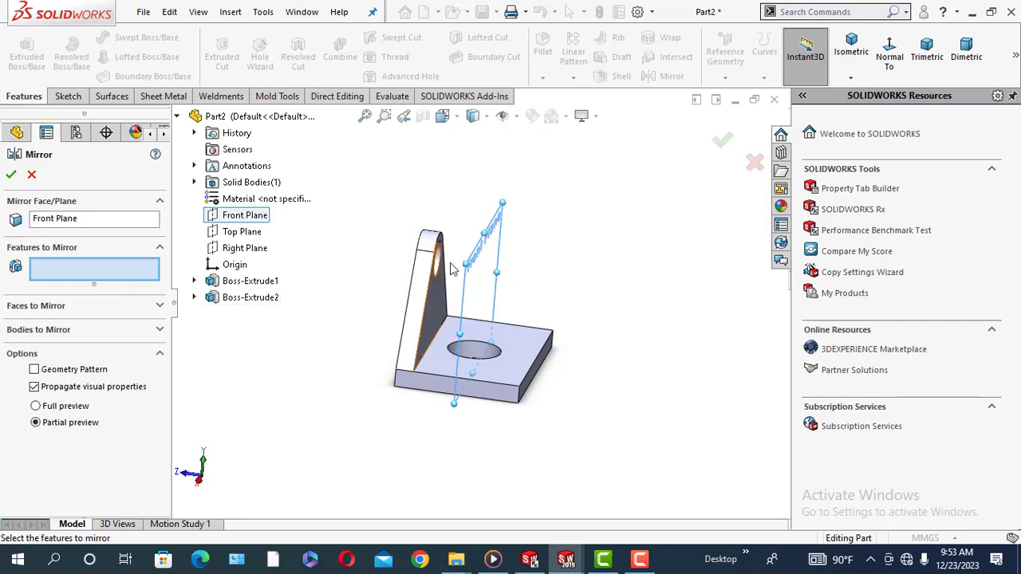
{"action": "left_click", "coordinate": [418, 308]}
{"action": "middle_click_drag", "start_coordinate": [471, 460], "coordinate": [381, 407]}
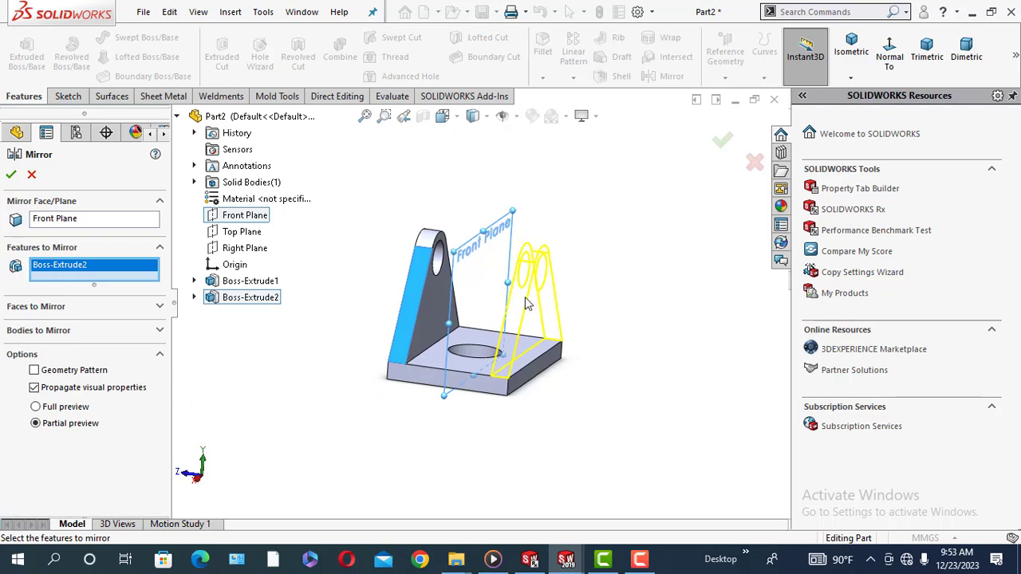
{"action": "middle_click_drag", "start_coordinate": [549, 392], "coordinate": [525, 425]}
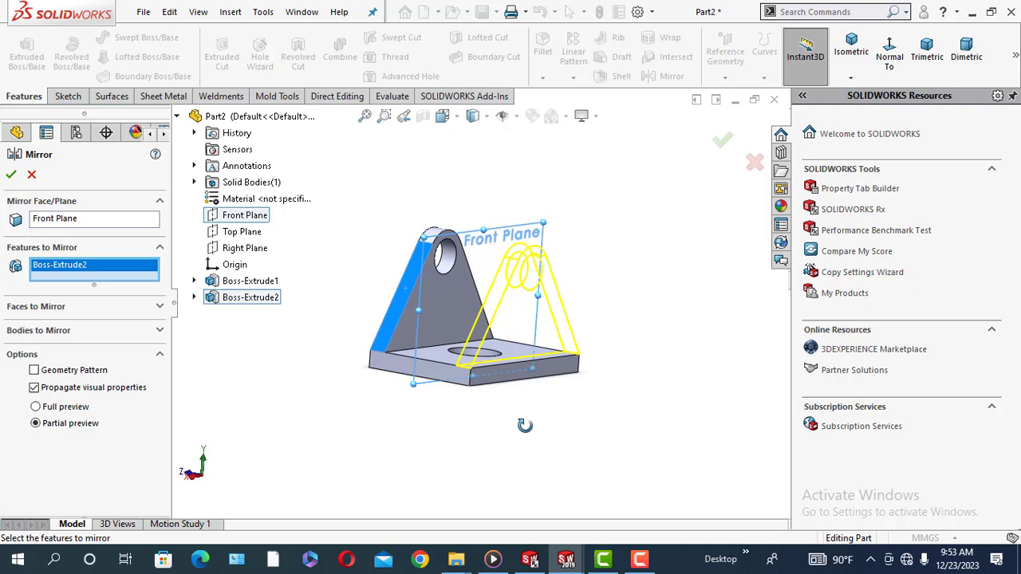
{"action": "left_click", "coordinate": [11, 176]}
{"action": "middle_click_drag", "start_coordinate": [337, 429], "coordinate": [292, 469]}
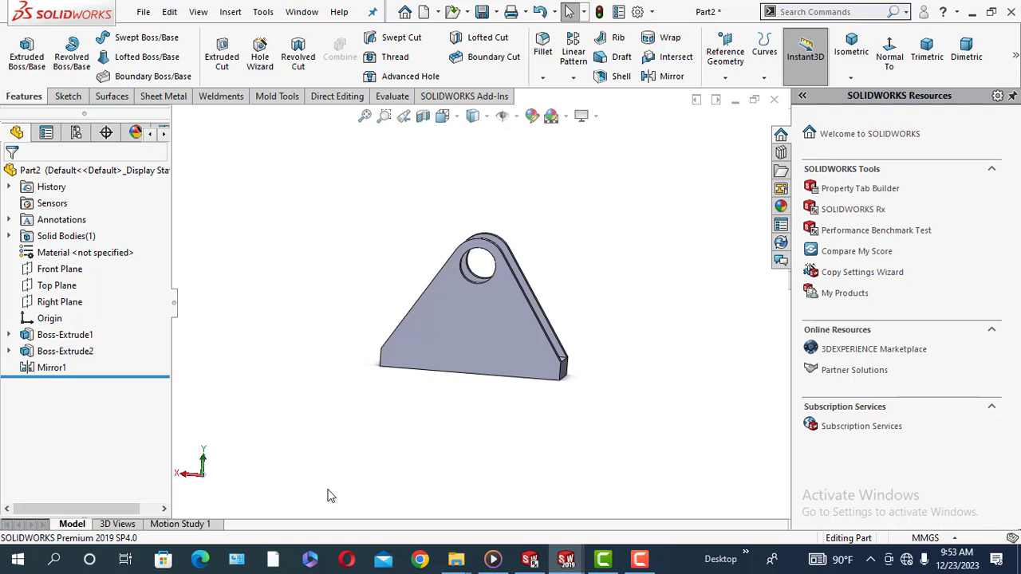
{"action": "middle_click_drag", "start_coordinate": [433, 407], "coordinate": [575, 524]}
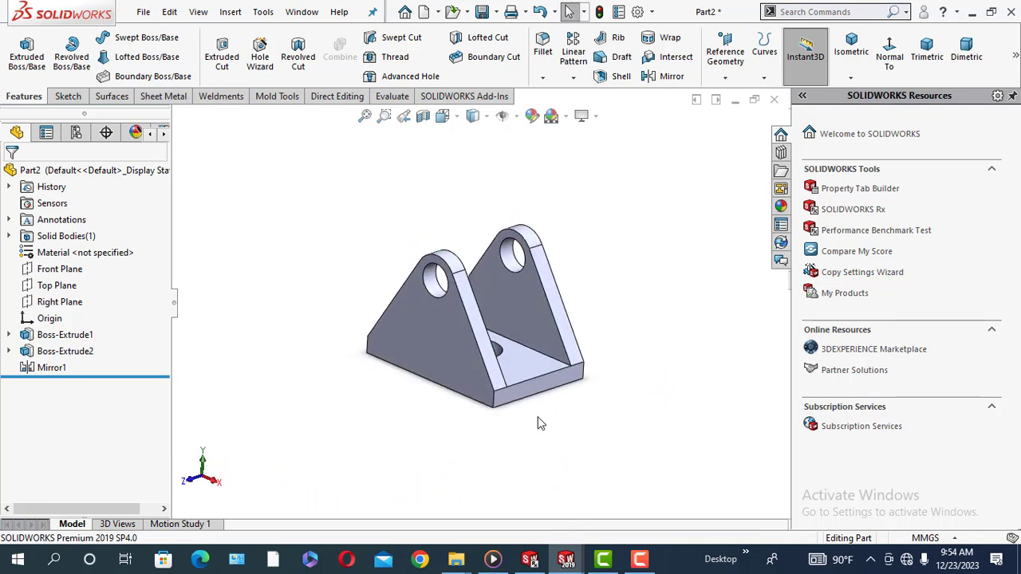
{"action": "middle_click_drag", "start_coordinate": [540, 423], "coordinate": [546, 375]}
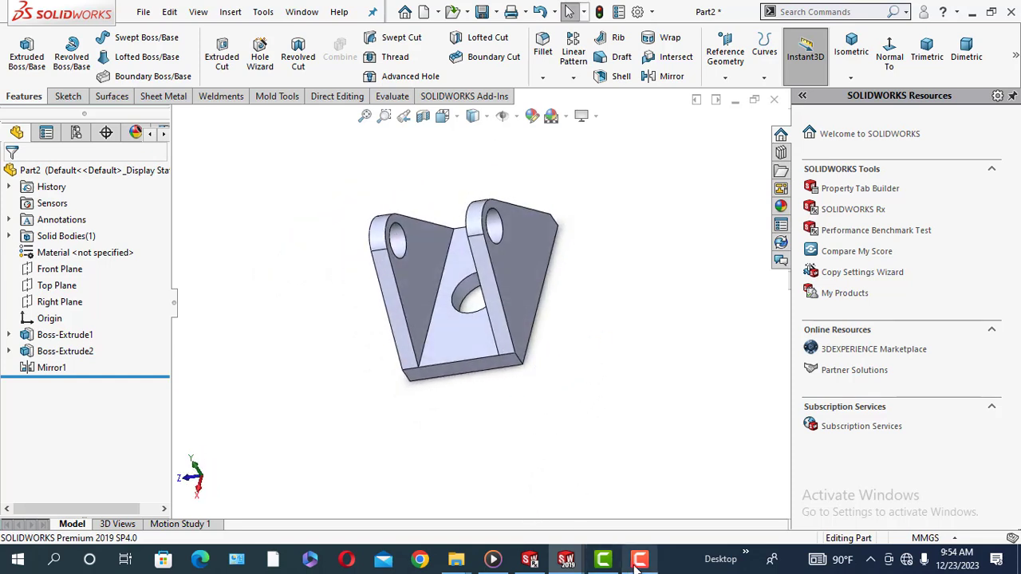